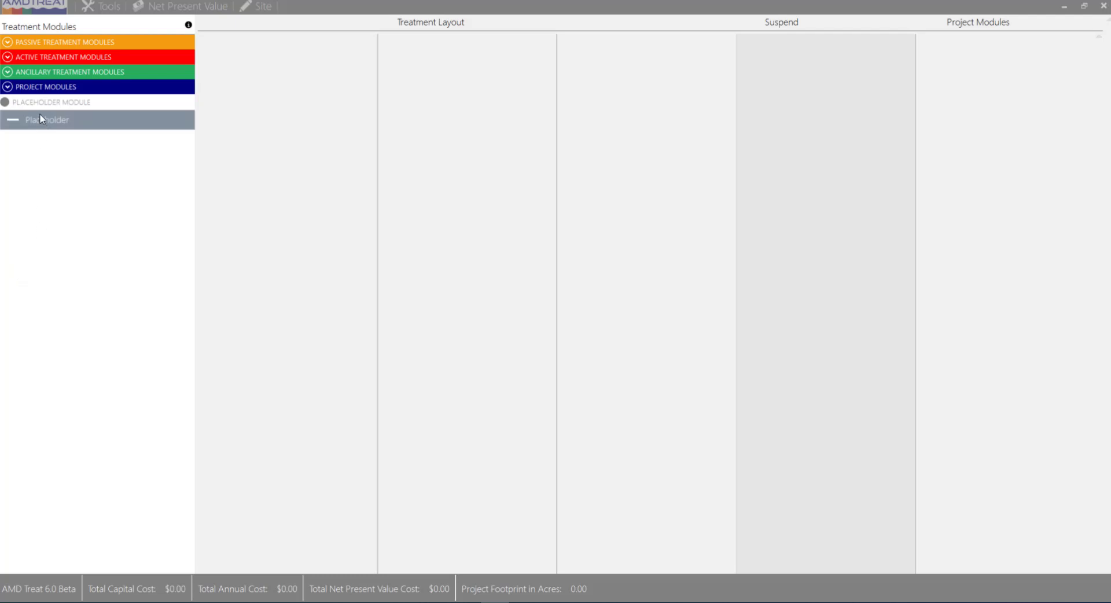
Step: Add an Anoxic Limestone Drain passive module to the first column of the treatment layout and open its settings
left_click(7, 43)
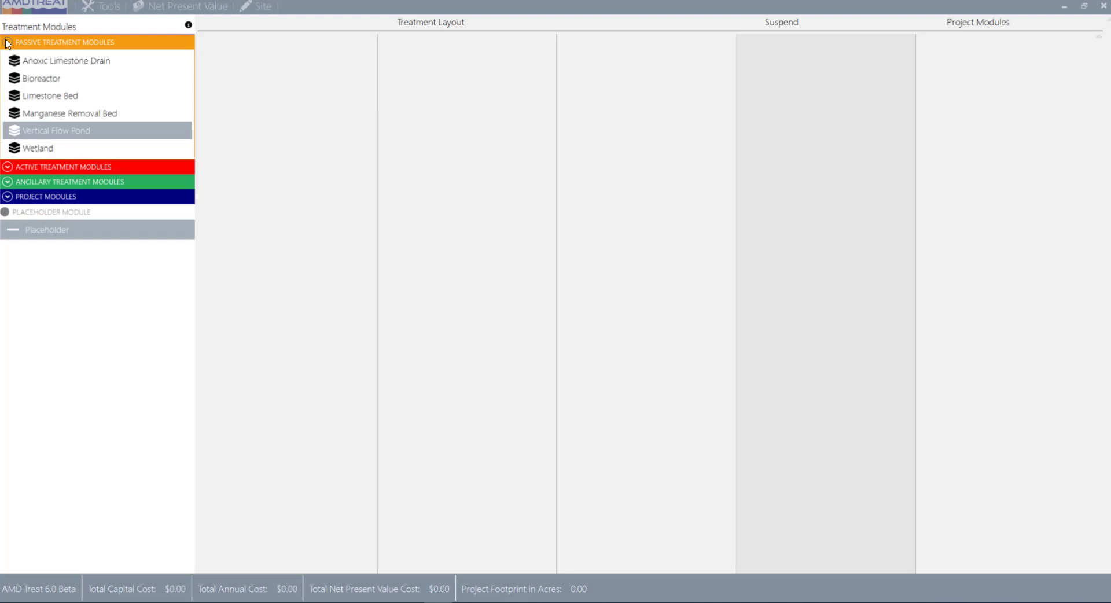
left_click_drag(35, 60, 287, 64)
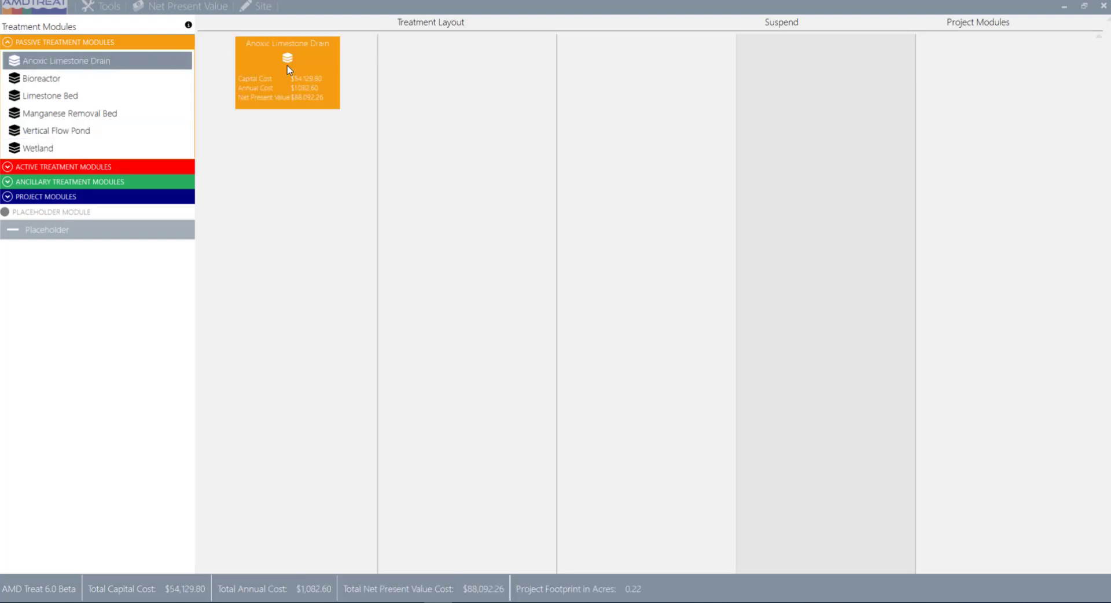
double_click(286, 65)
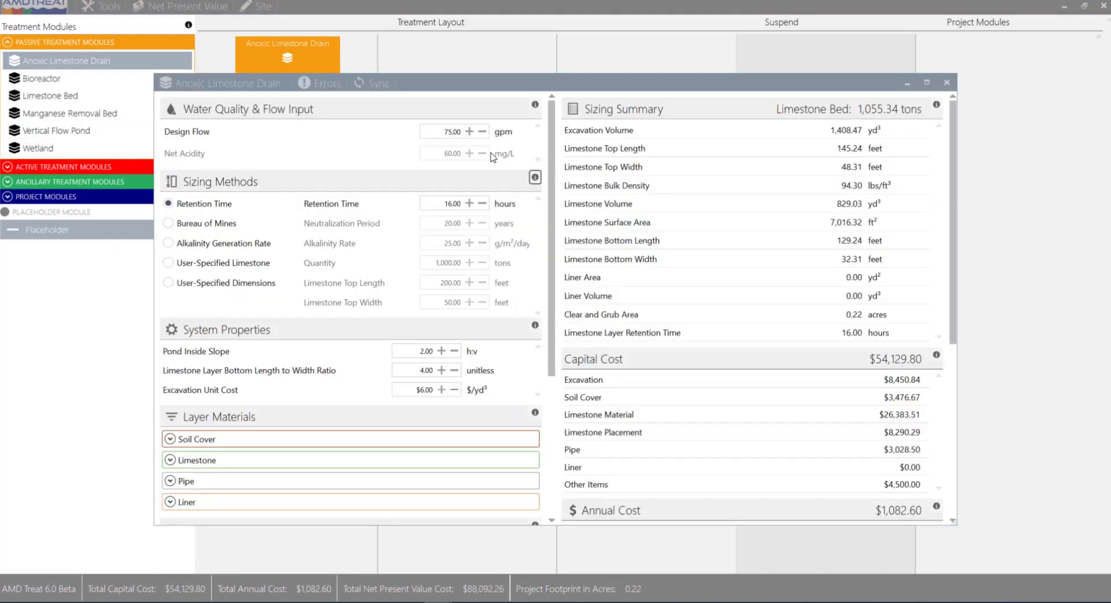
Step: Read the help notes for Sizing Methods and System Properties in the Anoxic Limestone Drain module, closing the module when done
left_click(535, 179)
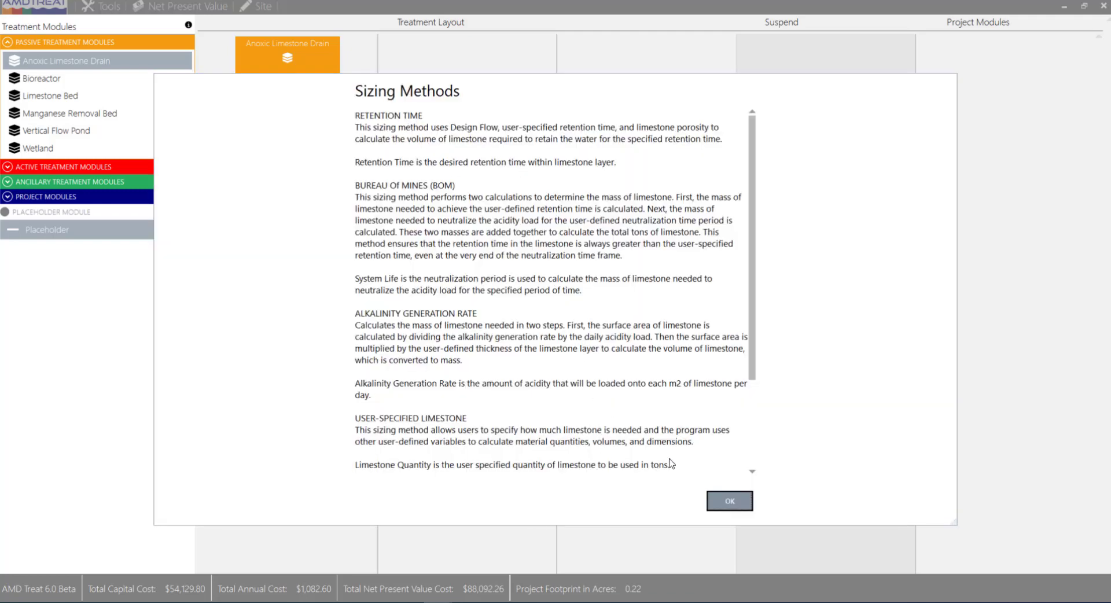
left_click(721, 503)
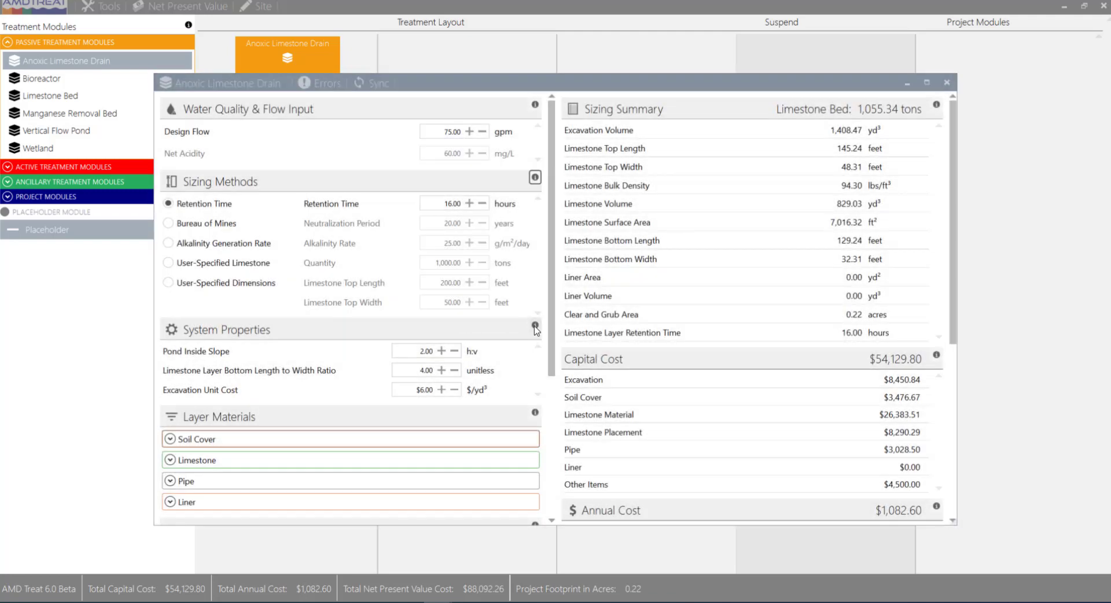
left_click(535, 325)
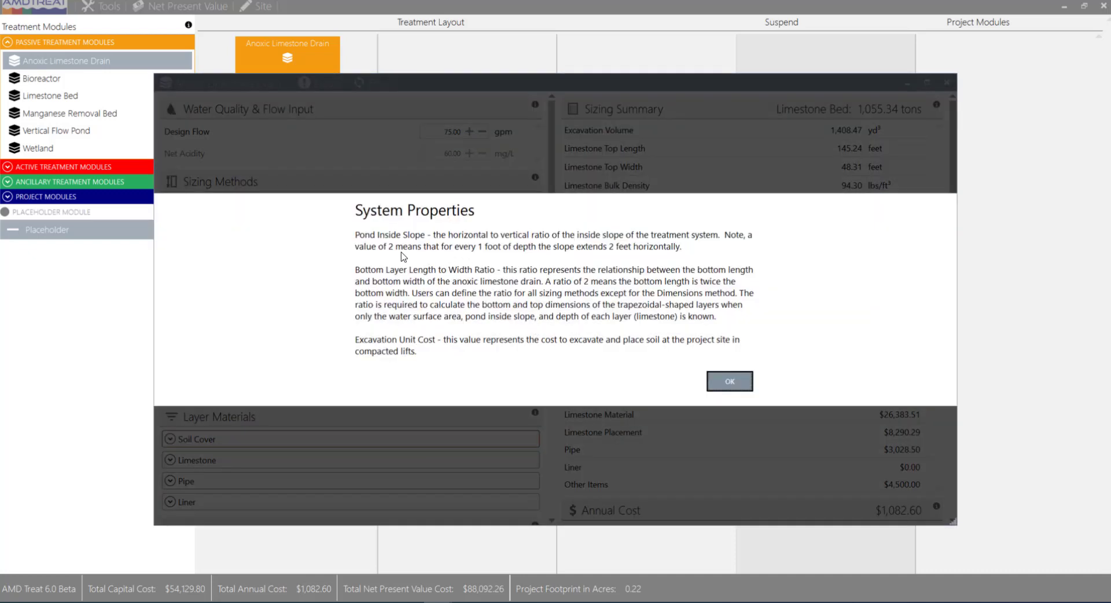
left_click(729, 382)
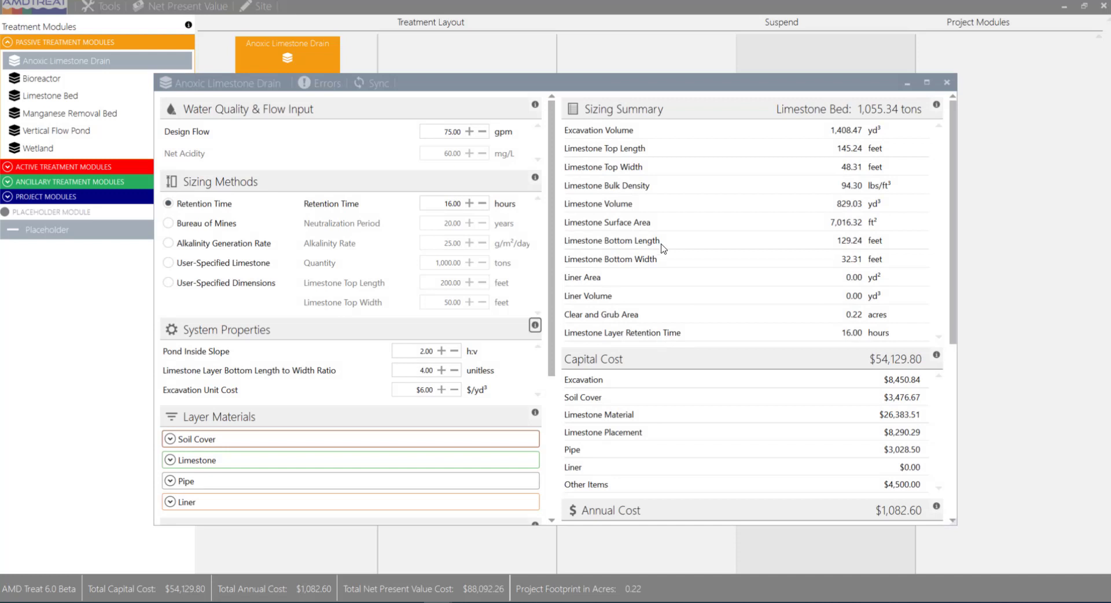
left_click(945, 84)
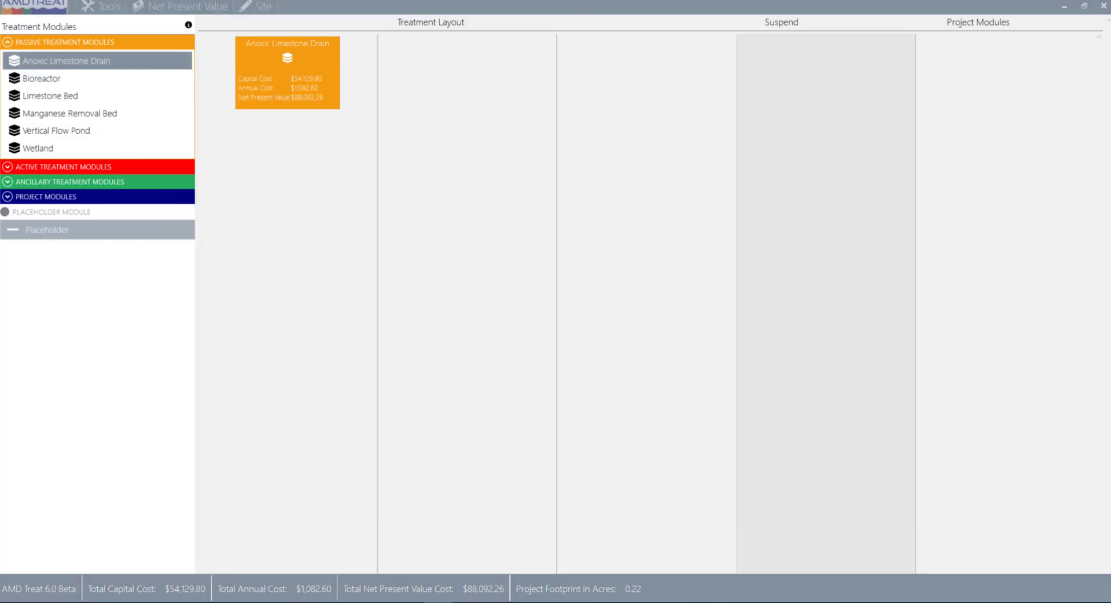
Step: Skim the Bioreactor Module Overview help PDF in Adobe Acrobat as far as page 27 and close it
left_click_drag(0, 42, 576, 45)
scroll(840, 328, "down", 4)
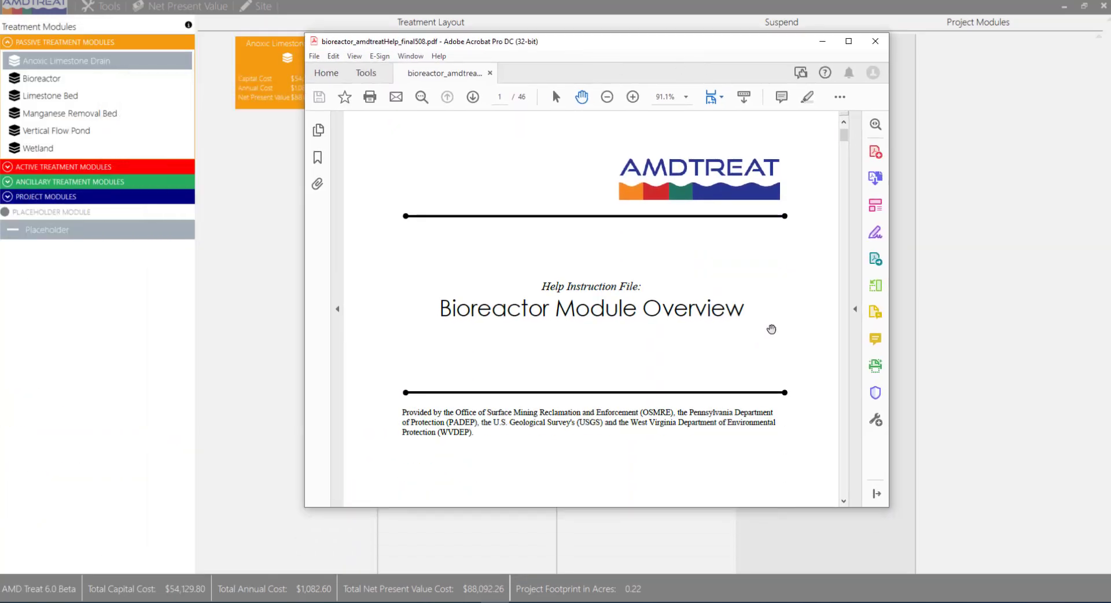
left_click_drag(844, 137, 844, 342)
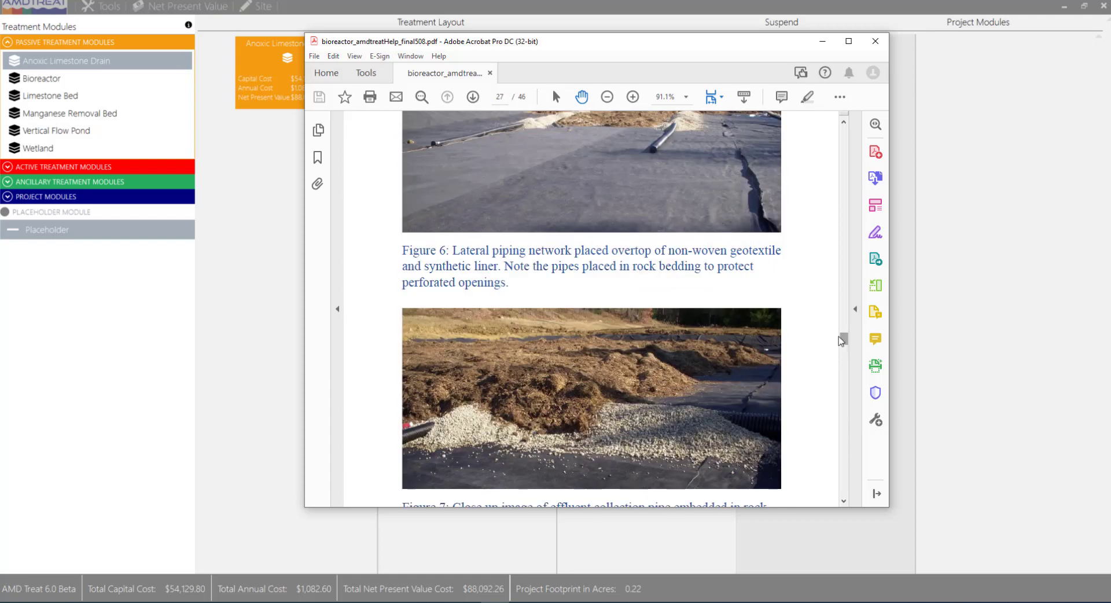
left_click(874, 41)
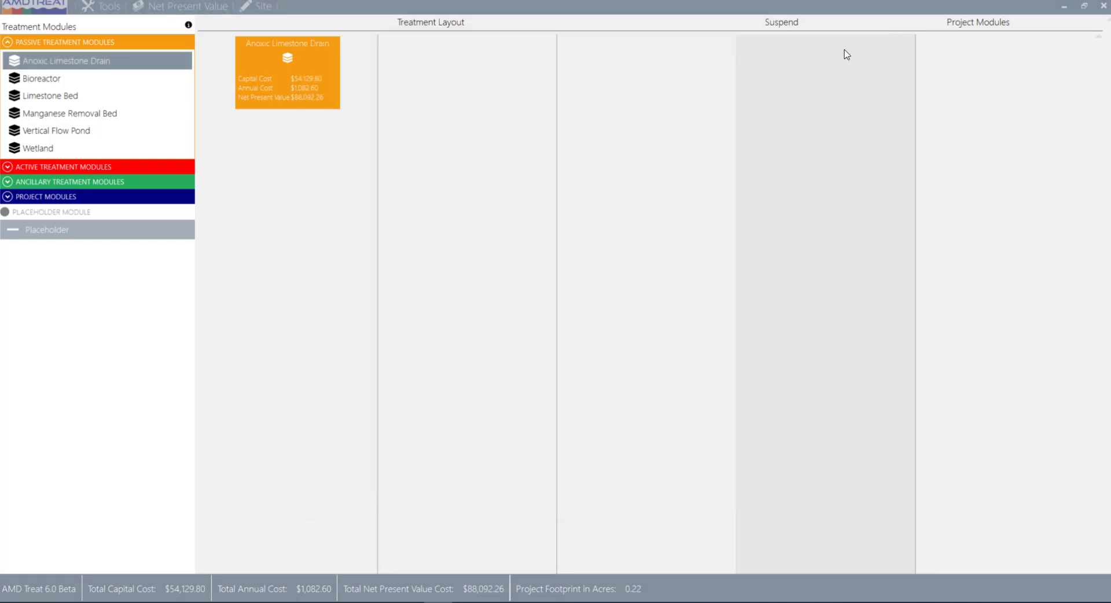
Step: Remove the Anoxic Limestone Drain from the treatment layout and collapse the passive treatment modules
right_click(290, 61)
left_click(273, 74)
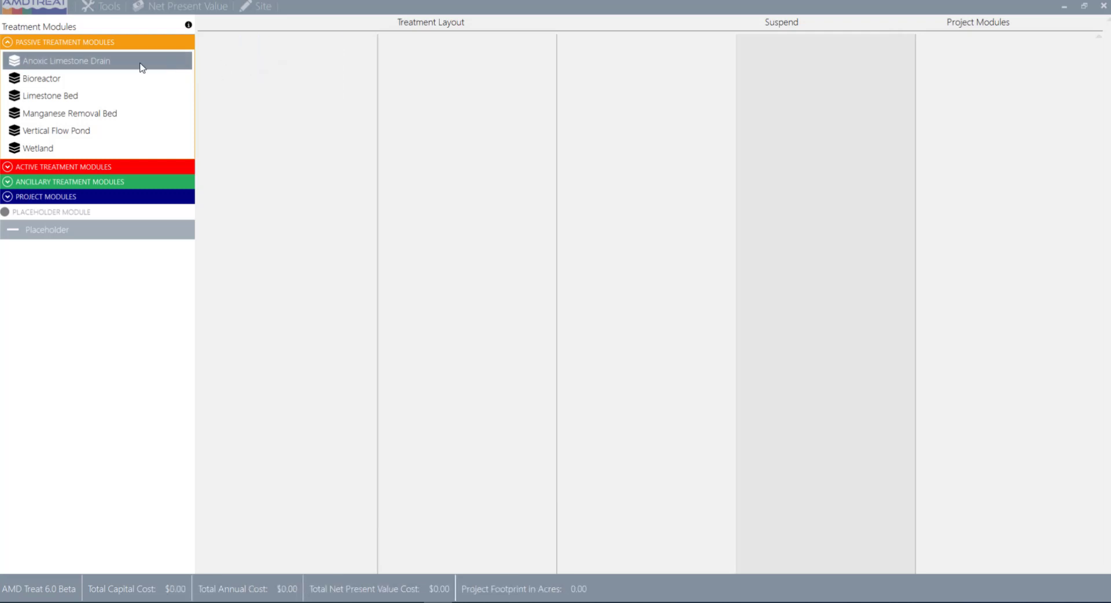
left_click(5, 43)
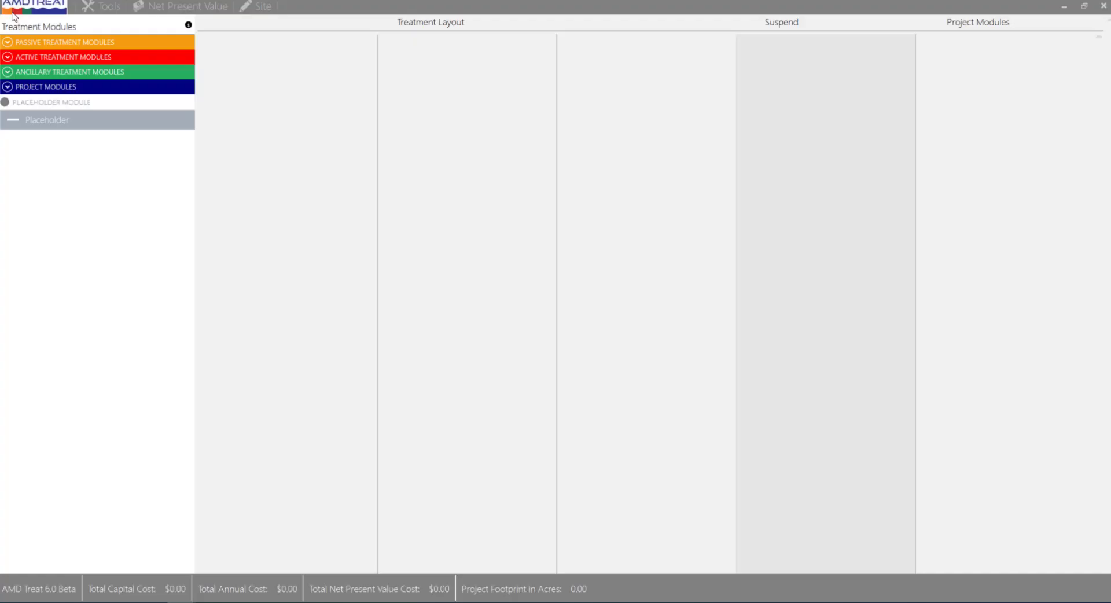
Step: Review the AMDTreat project information options for opening, saving, printing and help
left_click(11, 11)
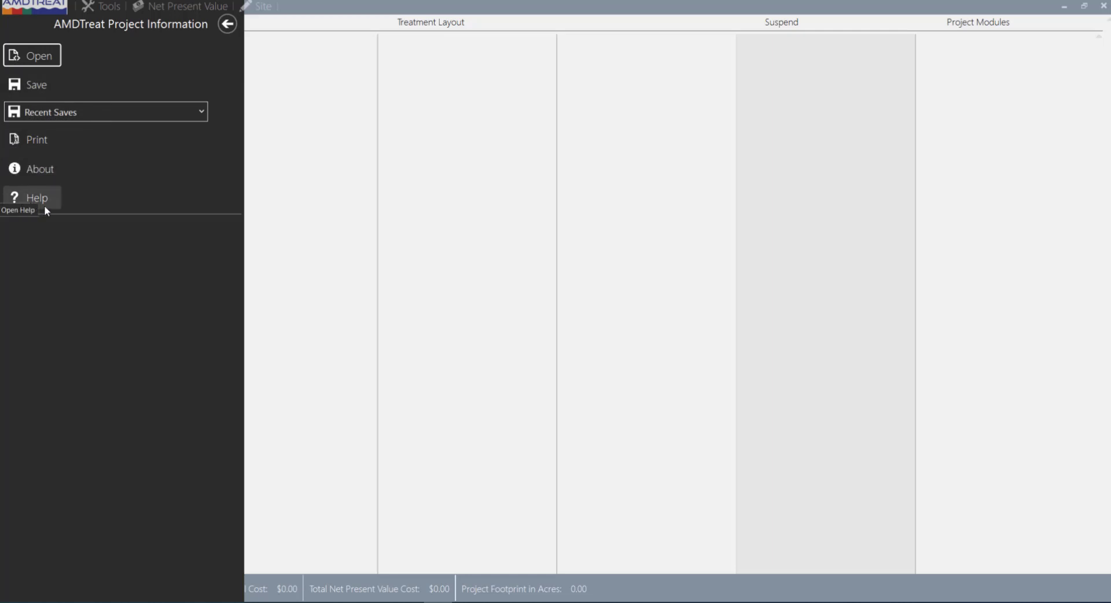
left_click(226, 26)
Step: Open the PHREEQ-N-AMDTreat tool and examine the water quality parameters for both sources under Model Input
left_click(113, 6)
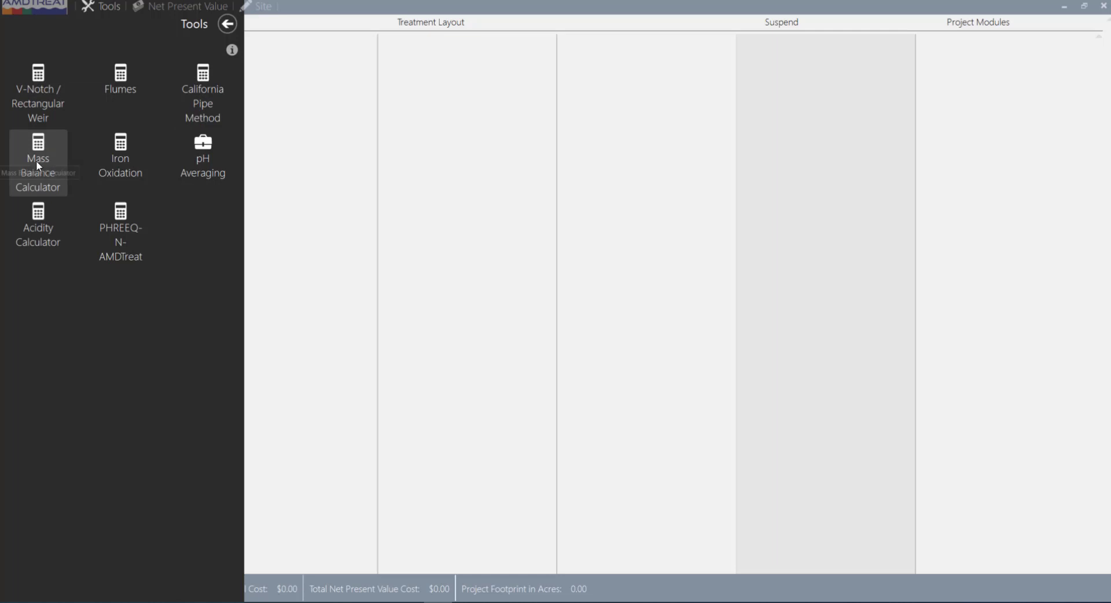
left_click(120, 211)
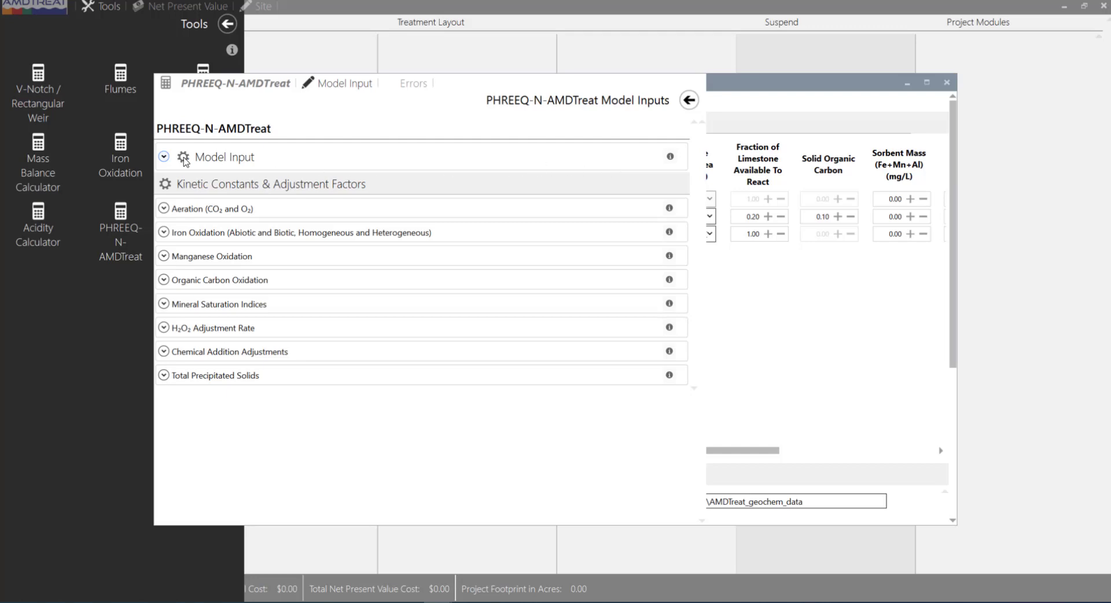
left_click(164, 157)
left_click(164, 156)
left_click(165, 158)
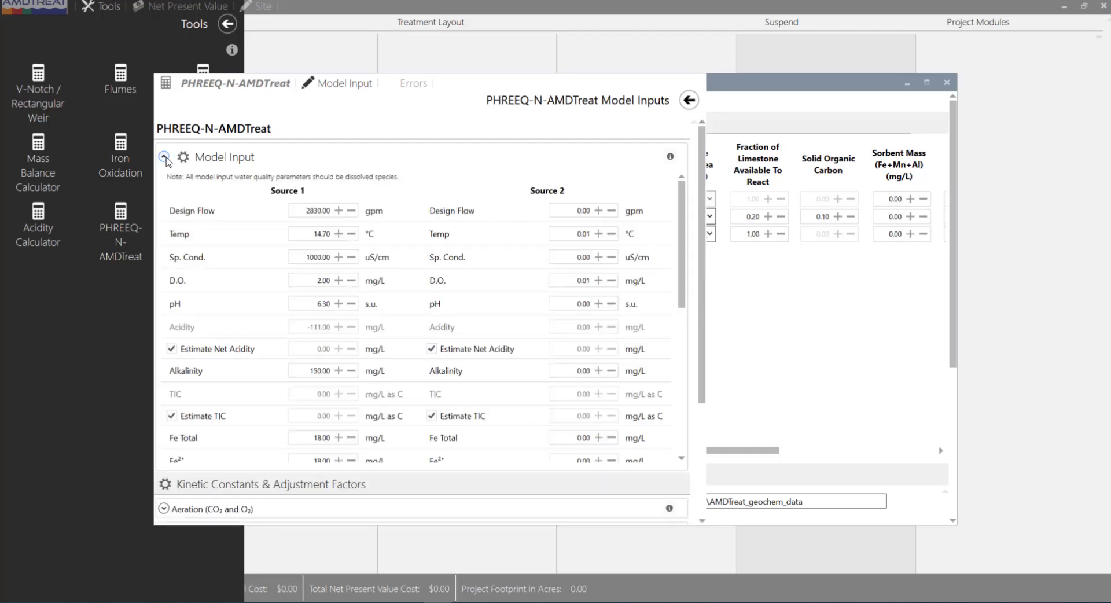
left_click(689, 100)
Step: Add a Lime Slurry module after the VFP with treatment pH 7.80, retention time 0.03 hours and temperature 2 °C, and close the tool
left_click(231, 252)
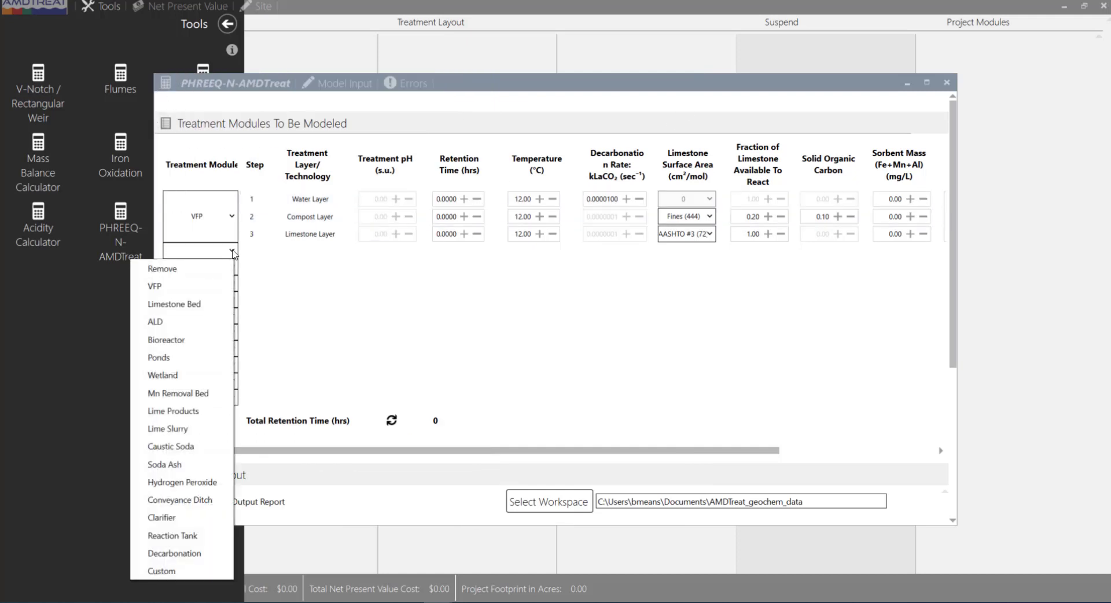
left_click(173, 428)
left_click(396, 251)
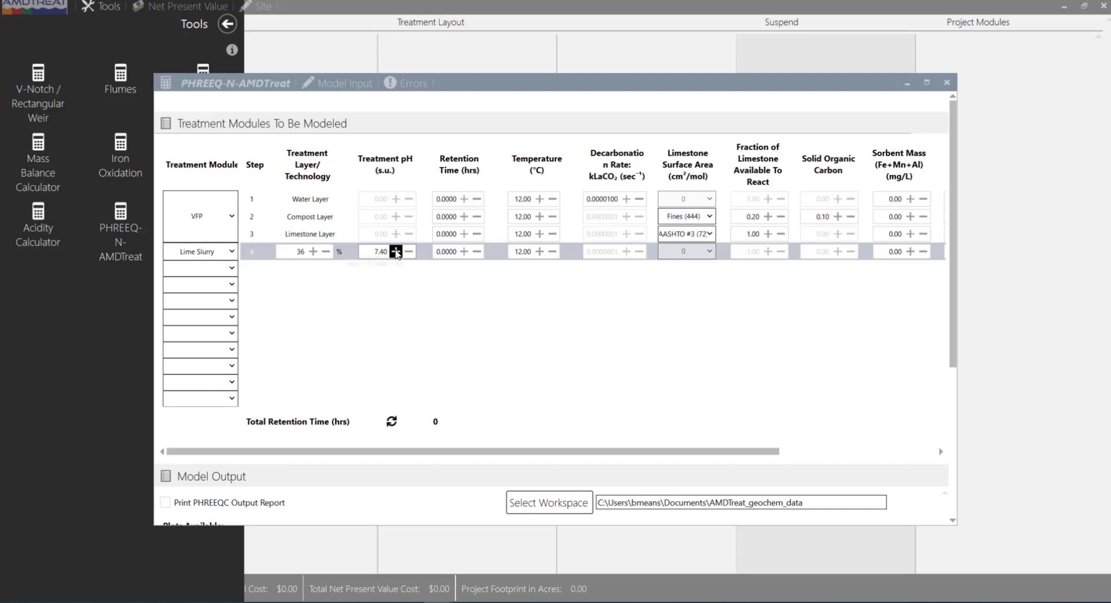
left_click(463, 251)
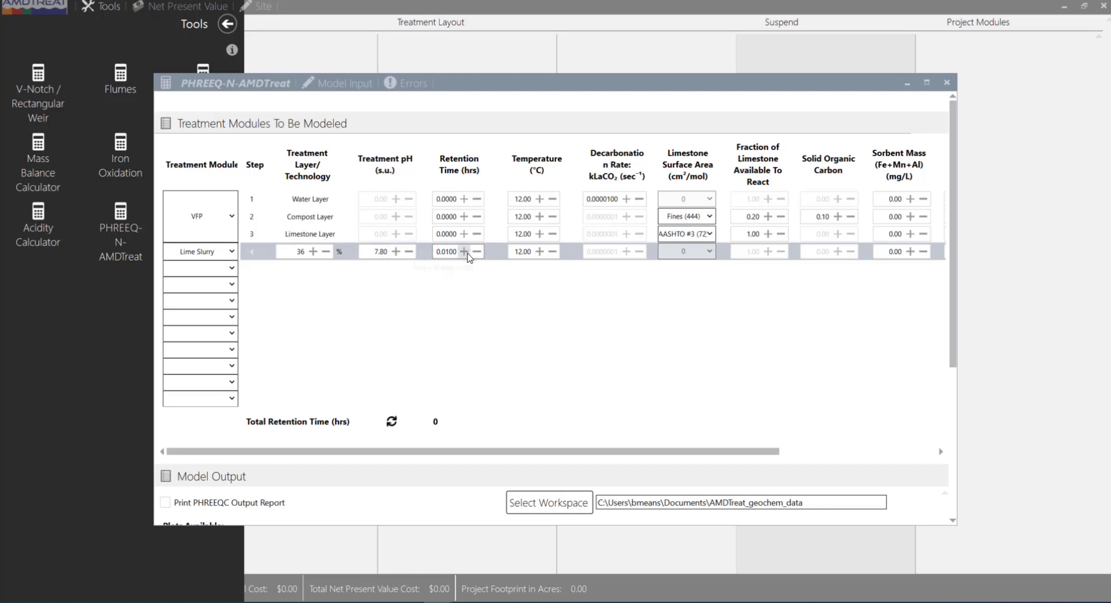
key("Tab")
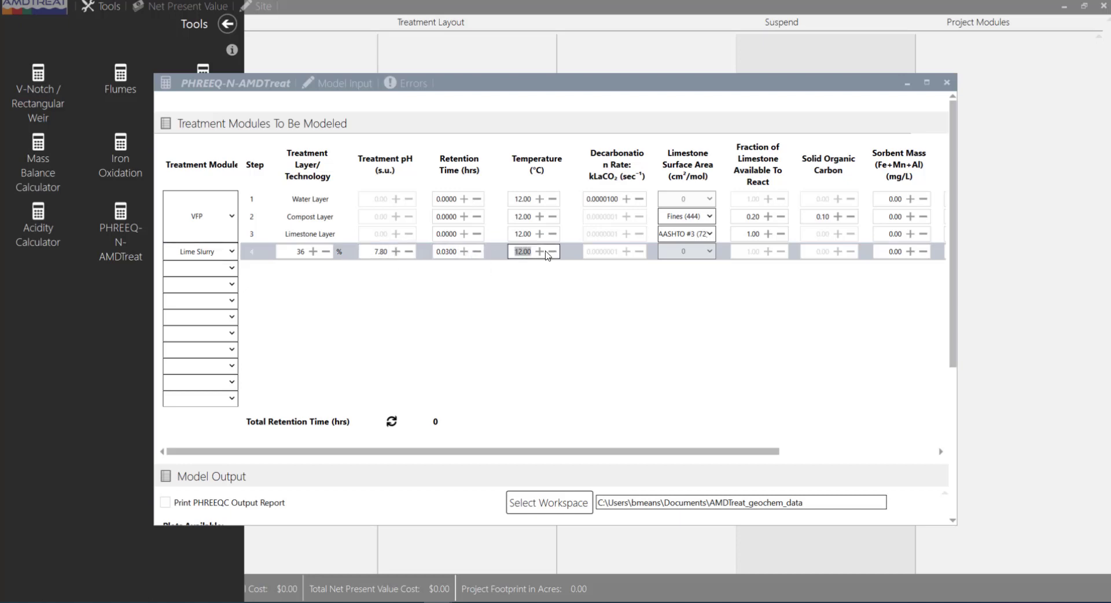
type("2")
left_click(544, 309)
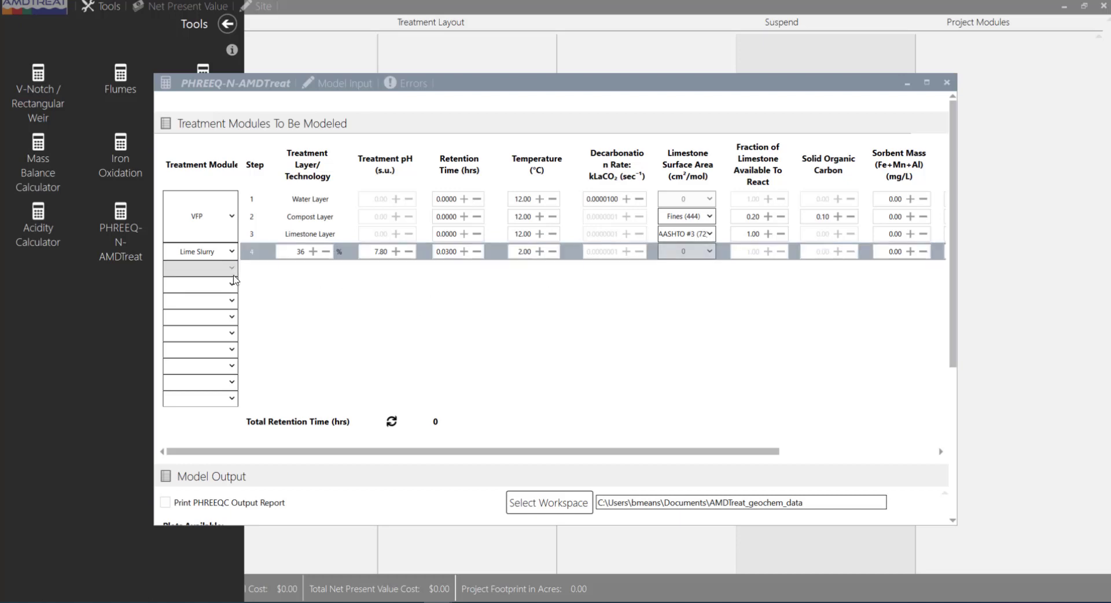
left_click(907, 89)
left_click(947, 82)
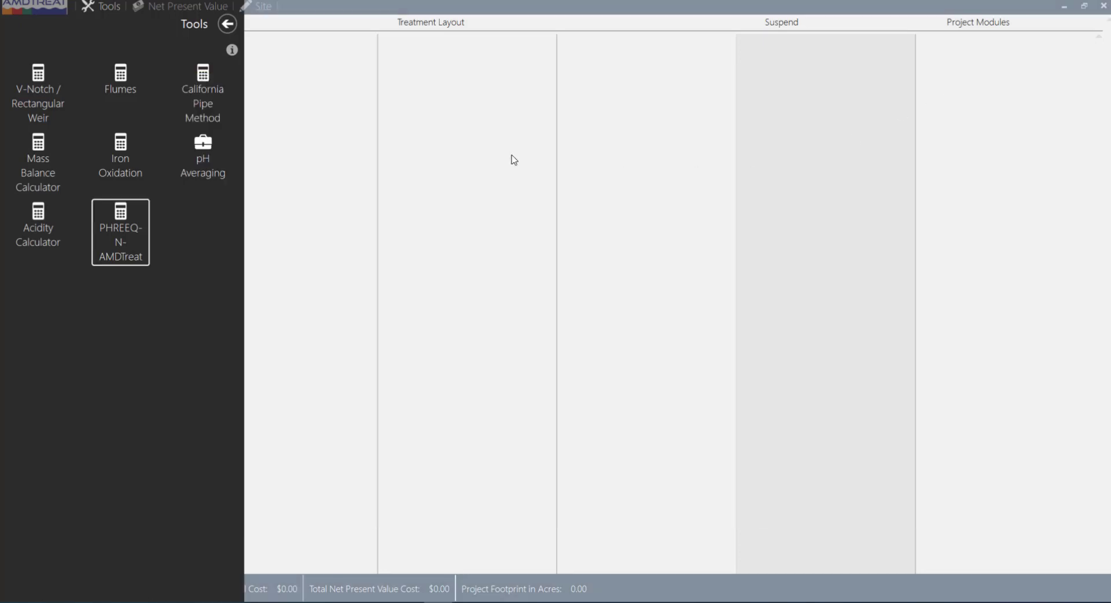
left_click(227, 23)
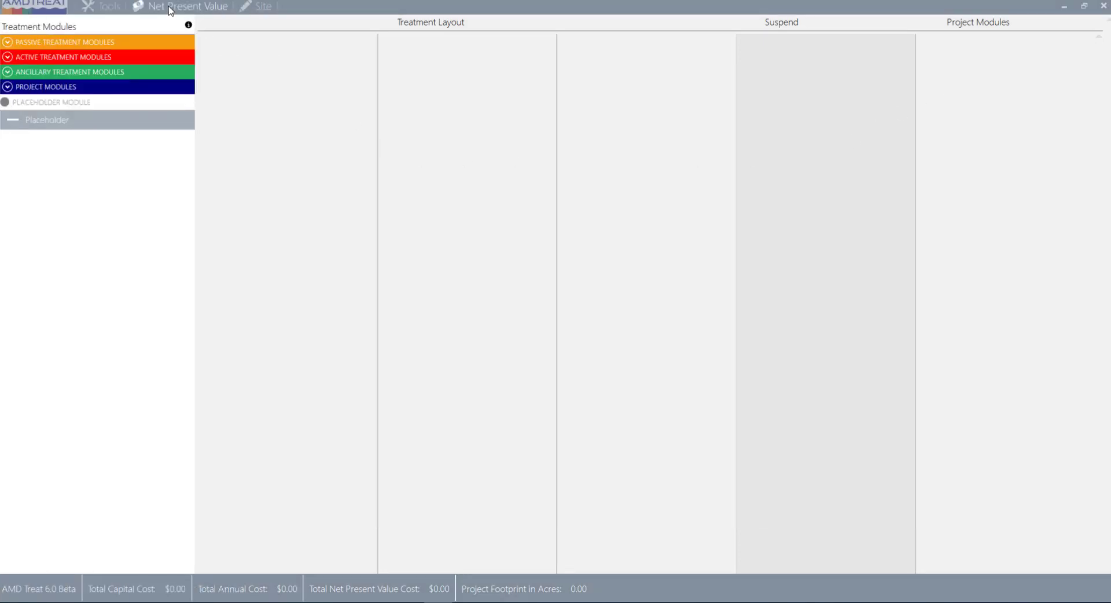
Step: Try net present value settings of a 76-year term of analysis, 1.20% inflation rate and 5.0% net rate of return
left_click(158, 7)
left_click(179, 70)
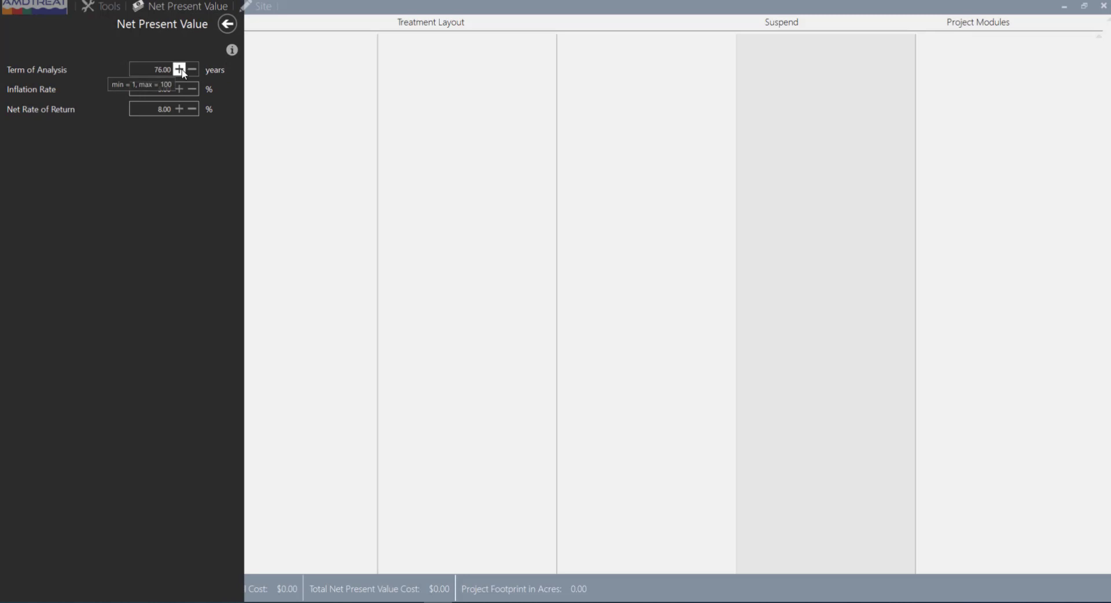
left_click(179, 69)
left_click(180, 70)
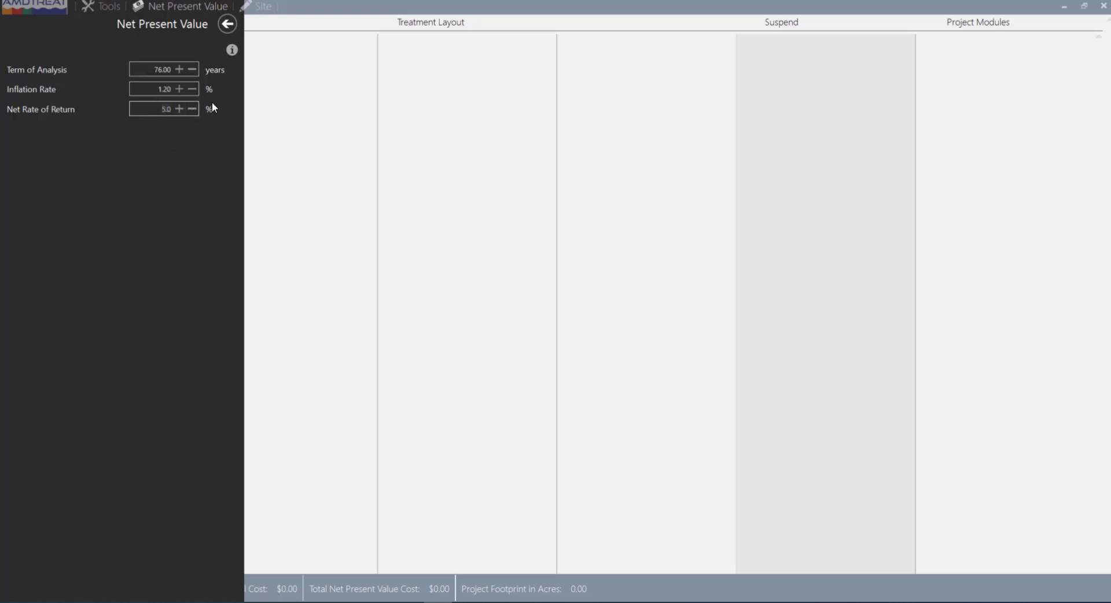
Step: Set the net rate of return to 8%, the inflation rate to 5% and the term of analysis to 75 years
type("8.0")
left_click_drag(156, 89, 197, 89)
type("5")
left_click(192, 69)
left_click(226, 24)
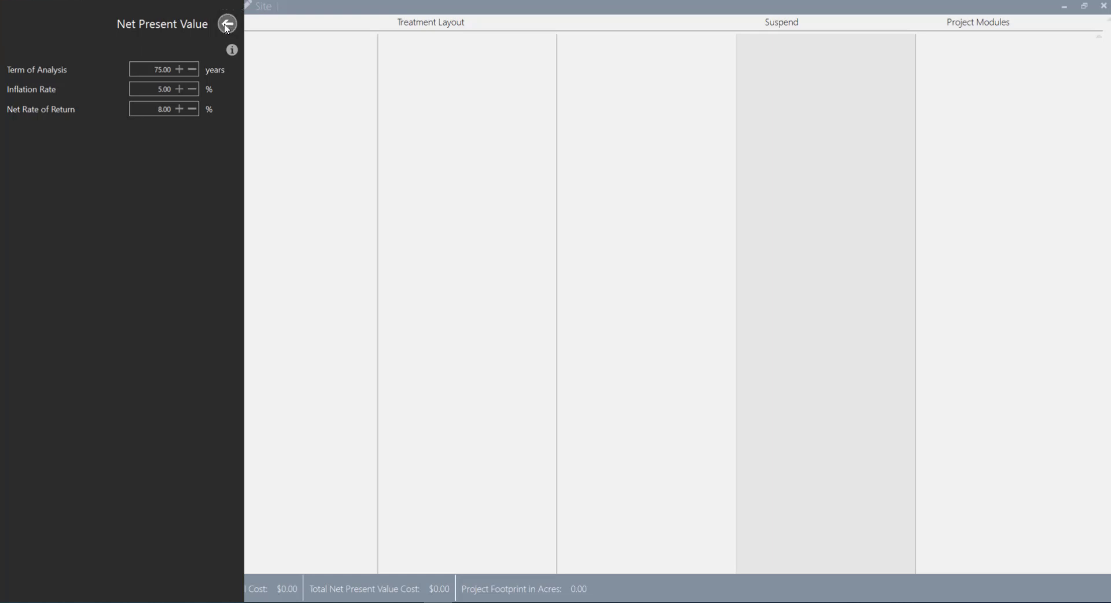
Step: Look over the company name, project name and site name fields in the site information
left_click(256, 6)
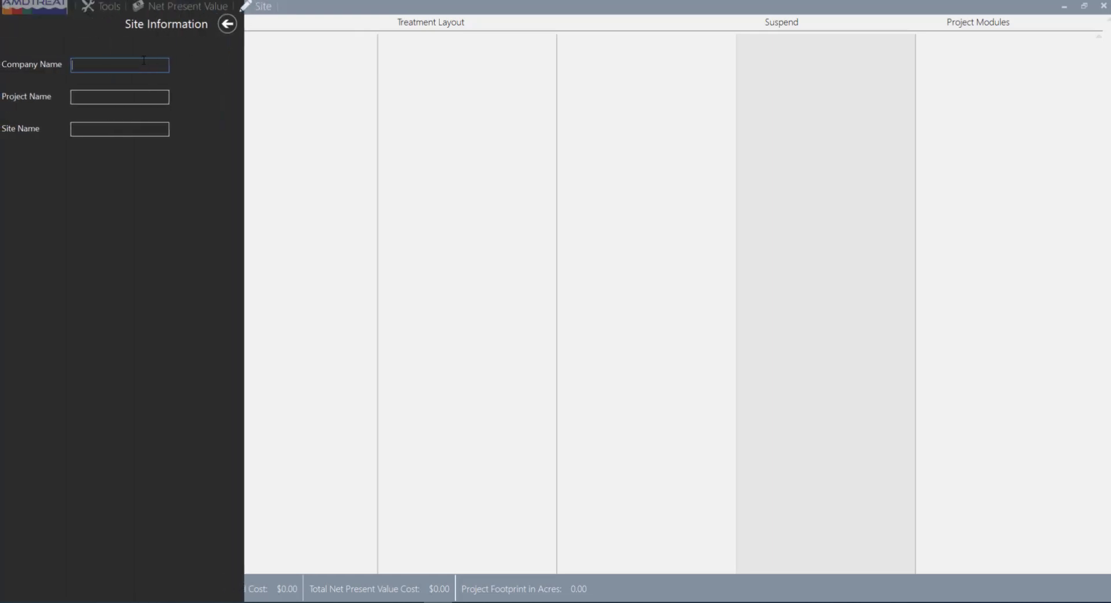
left_click(137, 98)
left_click(135, 127)
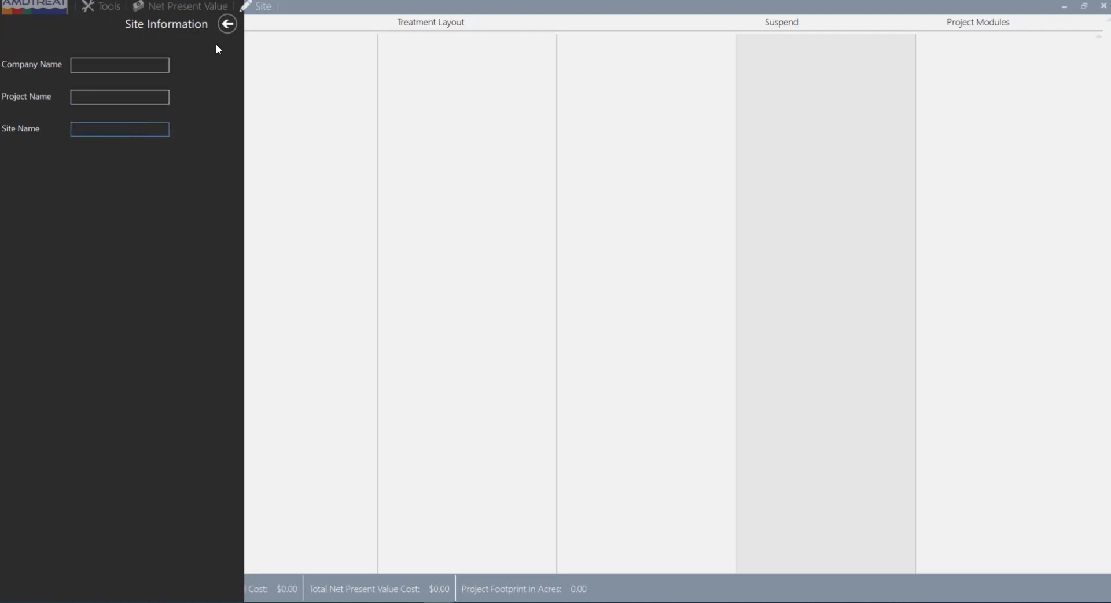
left_click(228, 24)
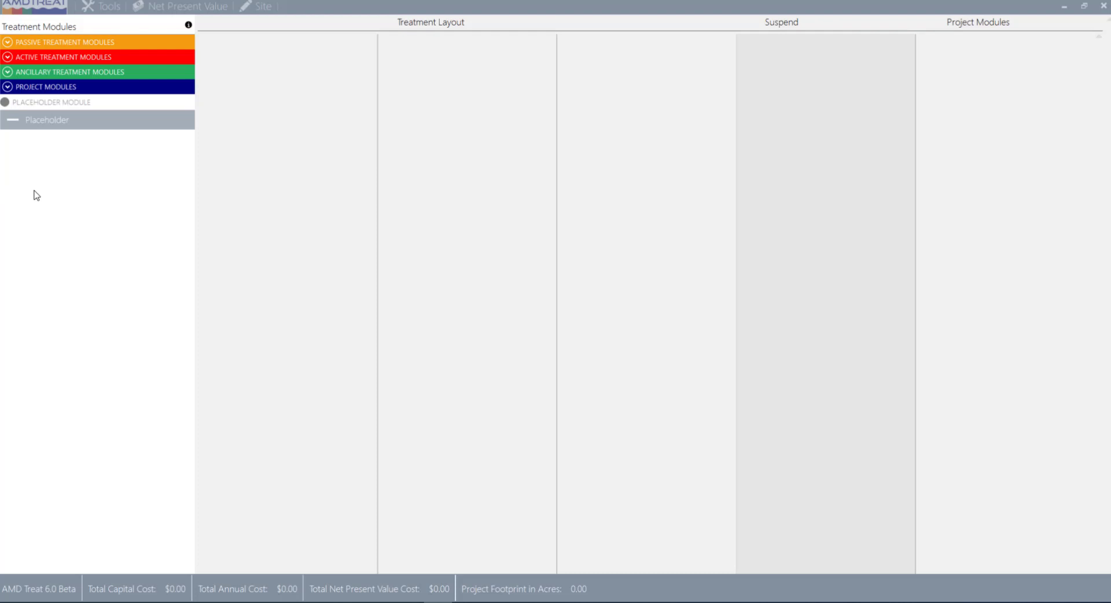
Step: Place Anoxic Limestone Drain, Bioreactor and Limestone Bed modules in the first, second and third columns of the treatment layout
left_click(9, 43)
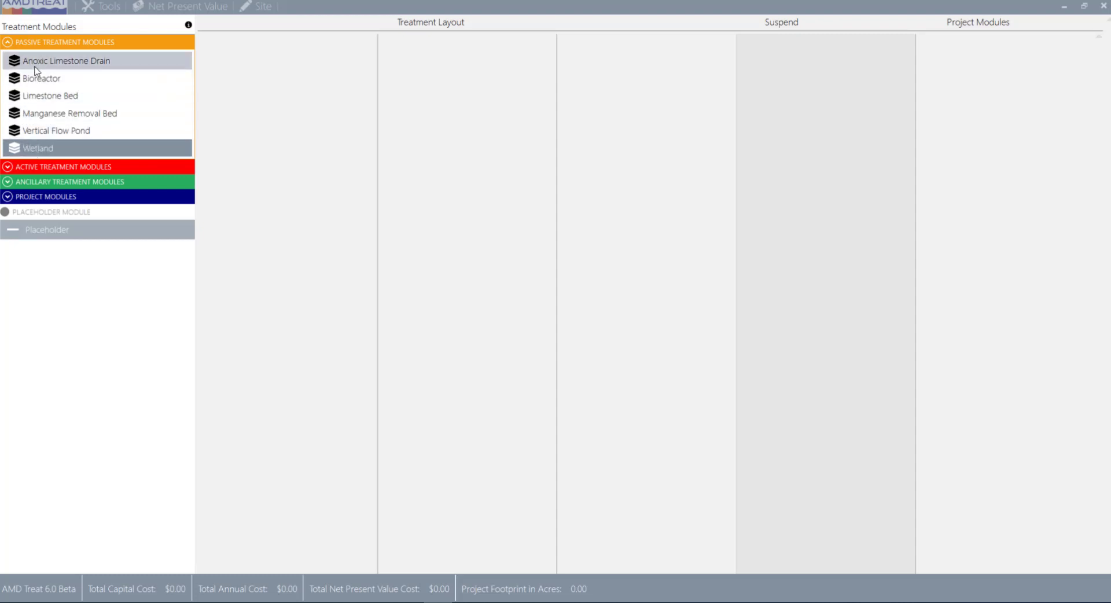
left_click_drag(34, 62, 258, 68)
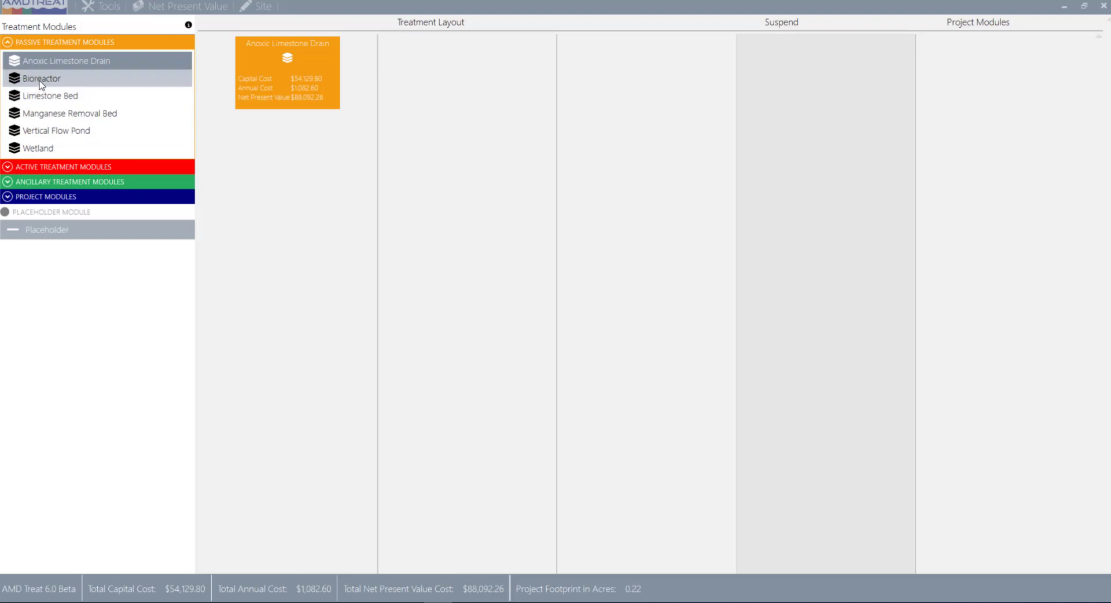
left_click_drag(41, 81, 434, 87)
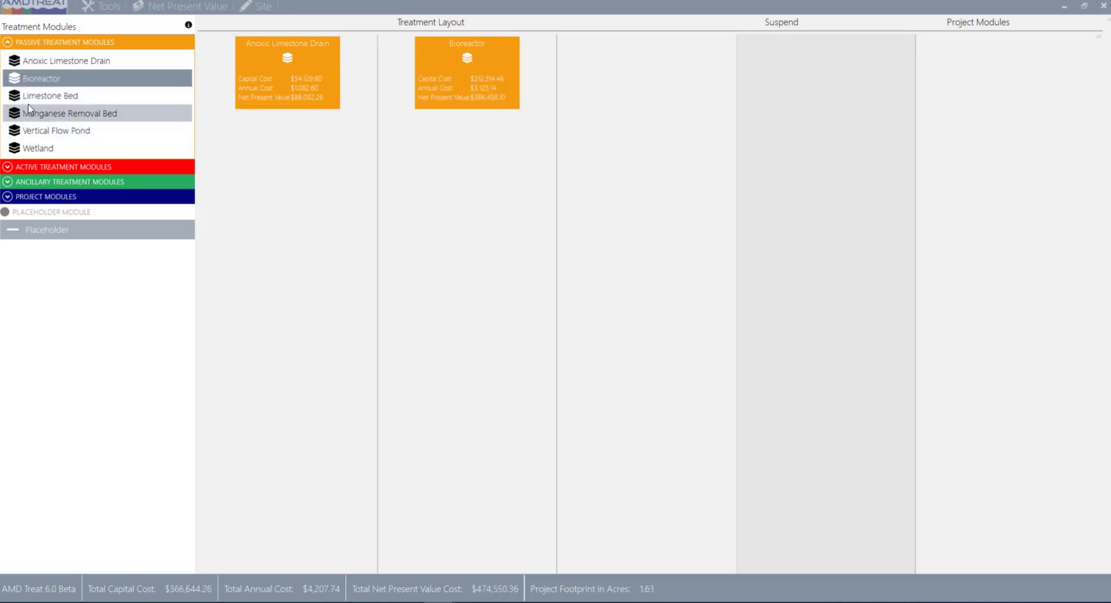
left_click_drag(152, 96, 602, 91)
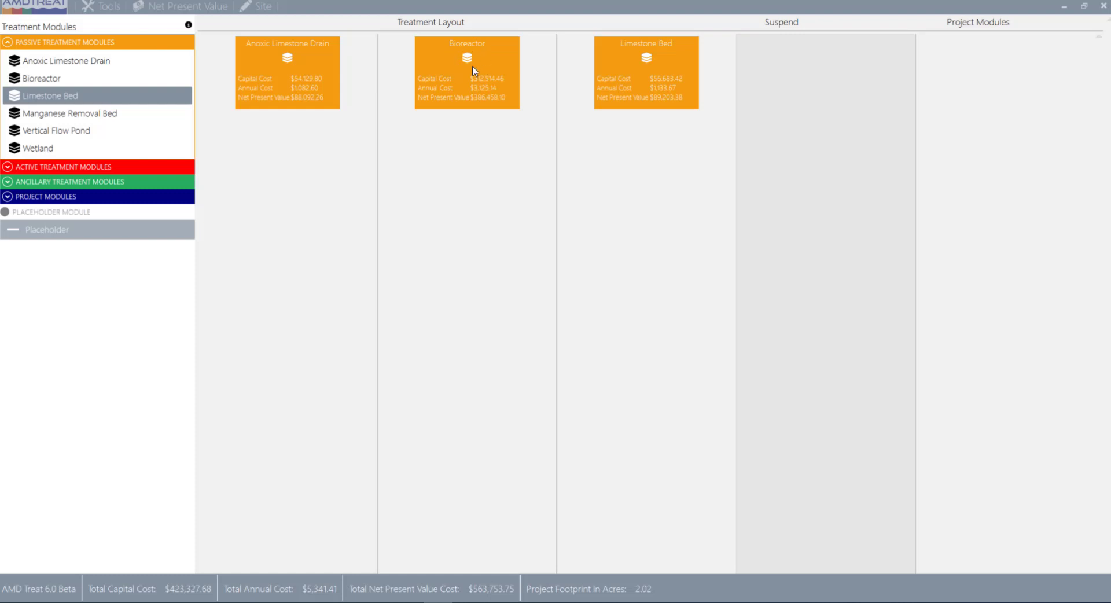
Step: Remove the Anoxic Limestone Drain, Bioreactor and Limestone Bed modules from the treatment layout
right_click(293, 78)
left_click(272, 88)
right_click(437, 84)
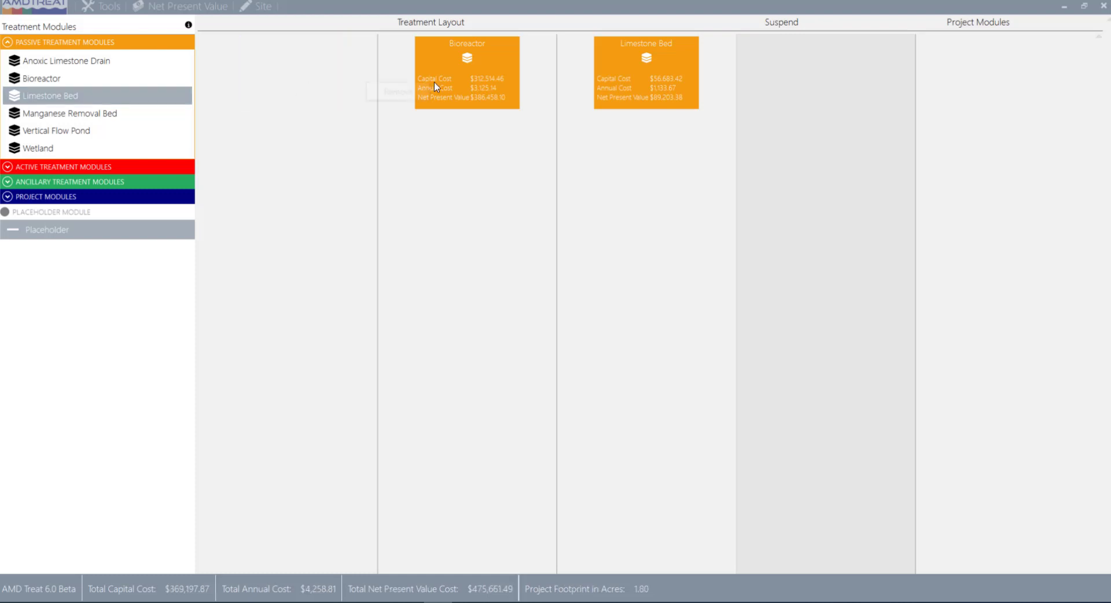
left_click(426, 96)
right_click(601, 95)
left_click(583, 106)
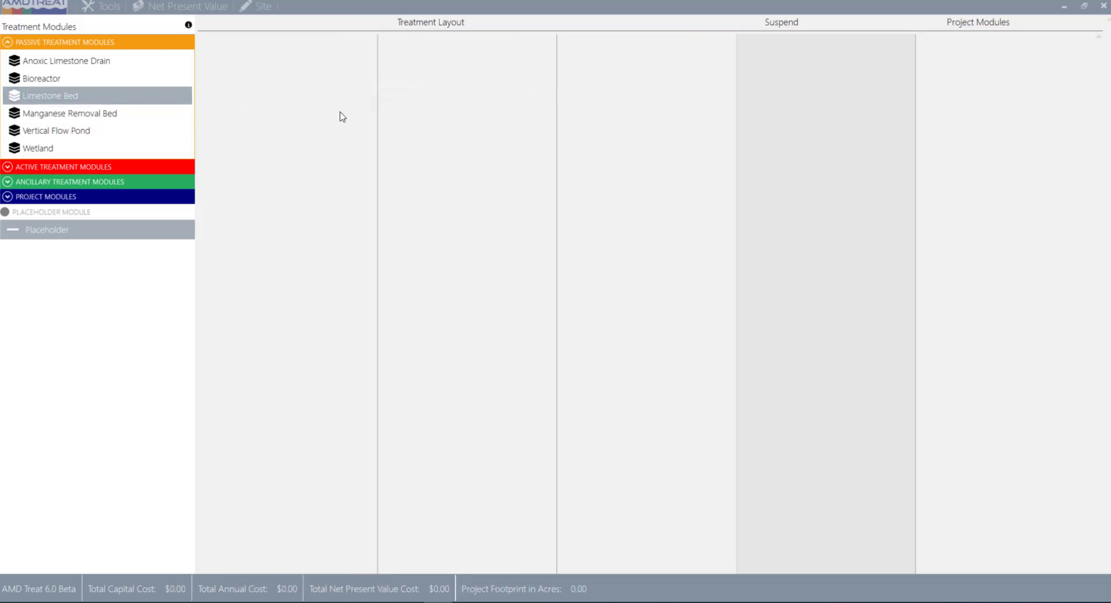
Step: Look through the active treatment modules with the passive group collapsed, highlighting entries such as Caustic Soda, Lime Slurry, Soda Ash and Permanganate
left_click(6, 165)
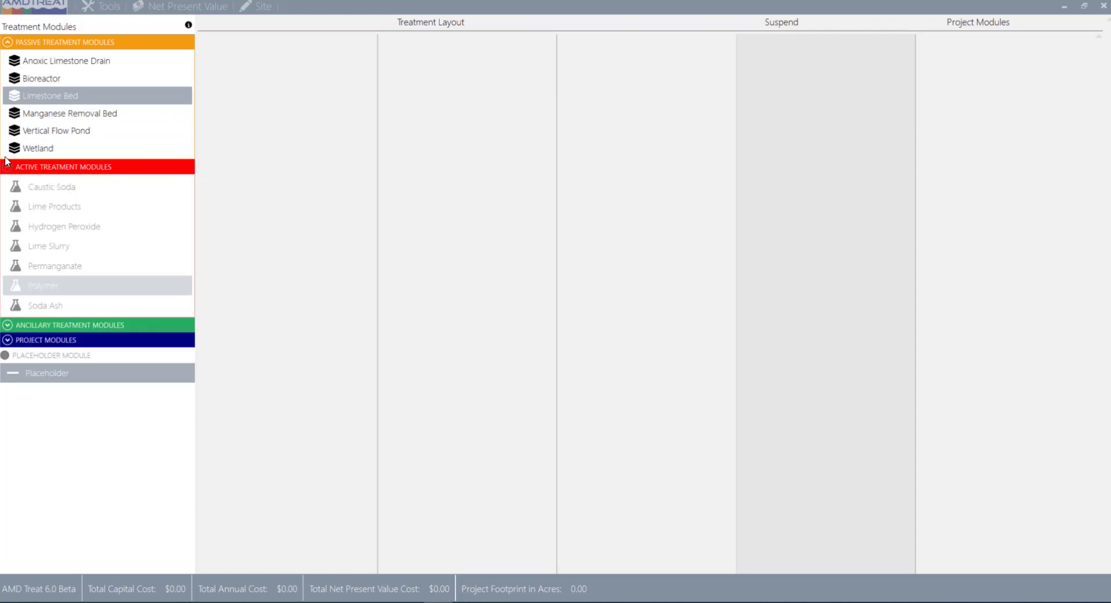
left_click(7, 43)
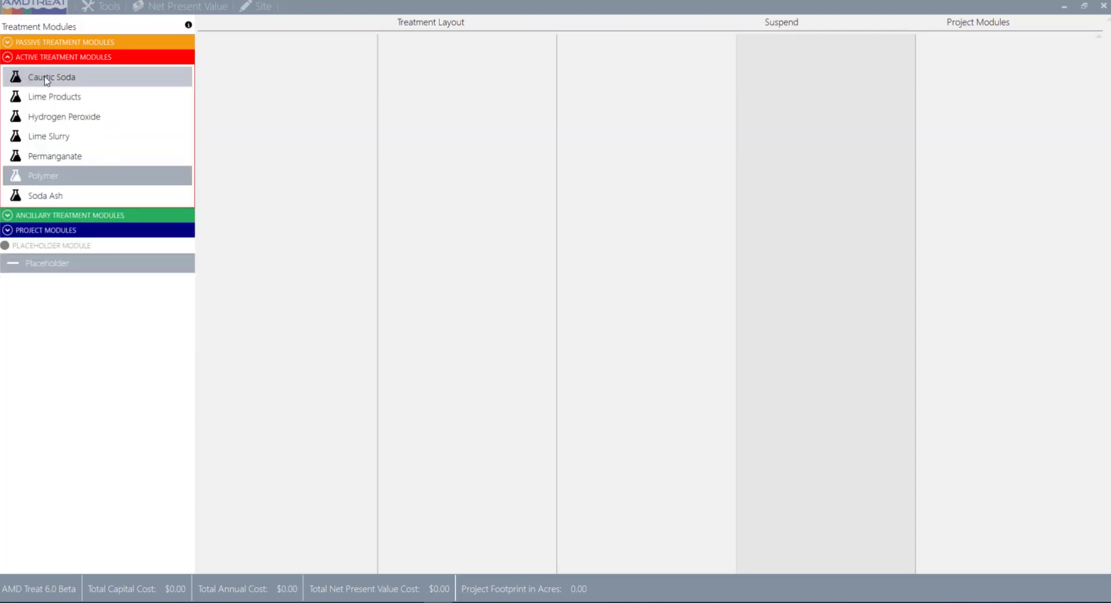
left_click(46, 79)
left_click(129, 98)
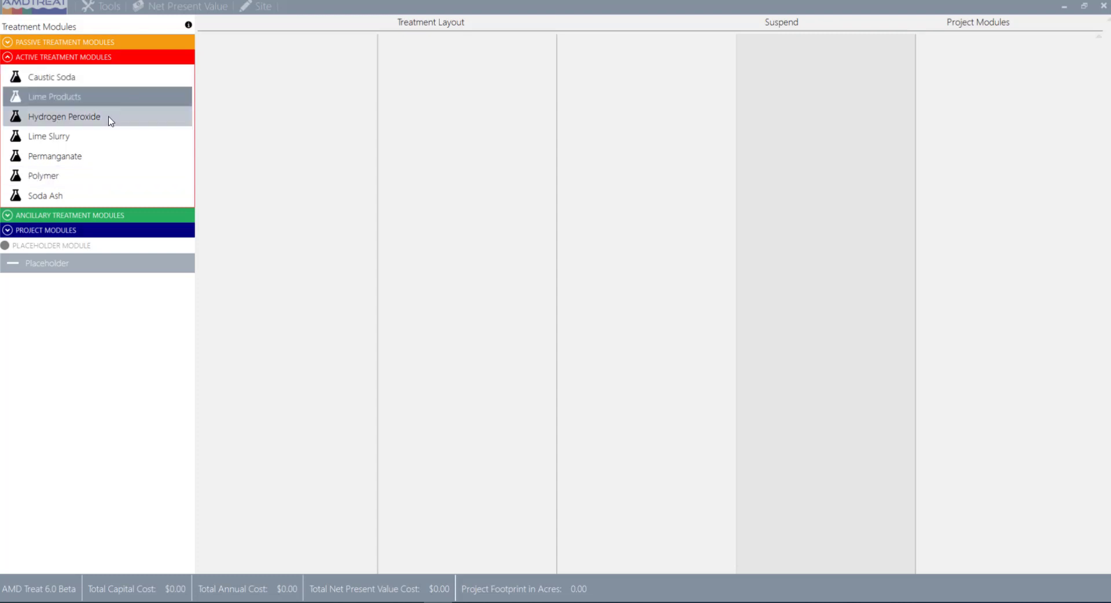
left_click(101, 138)
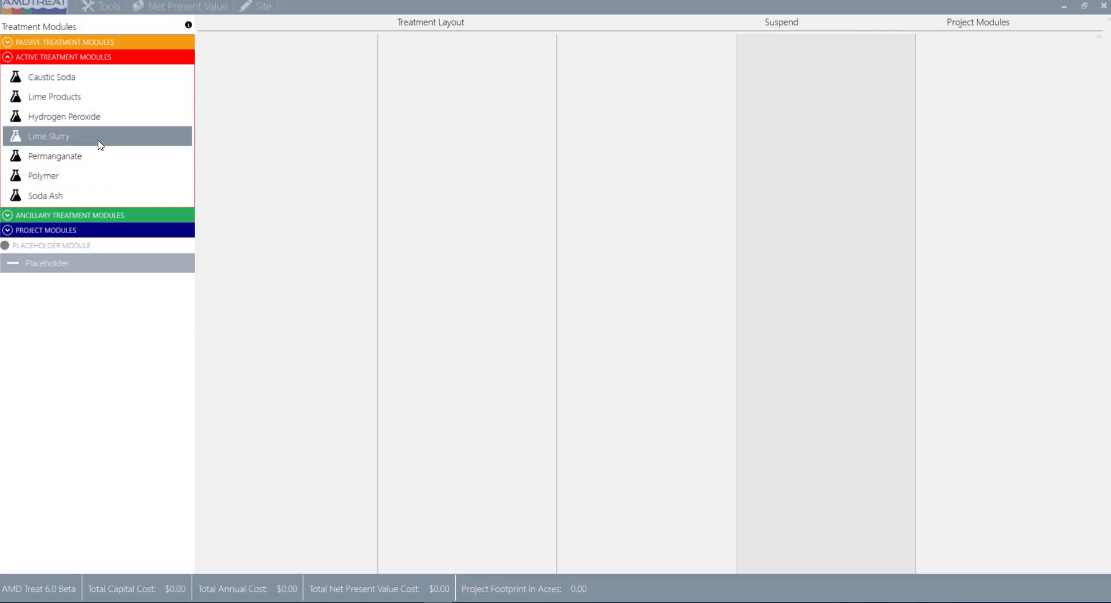
left_click(81, 195)
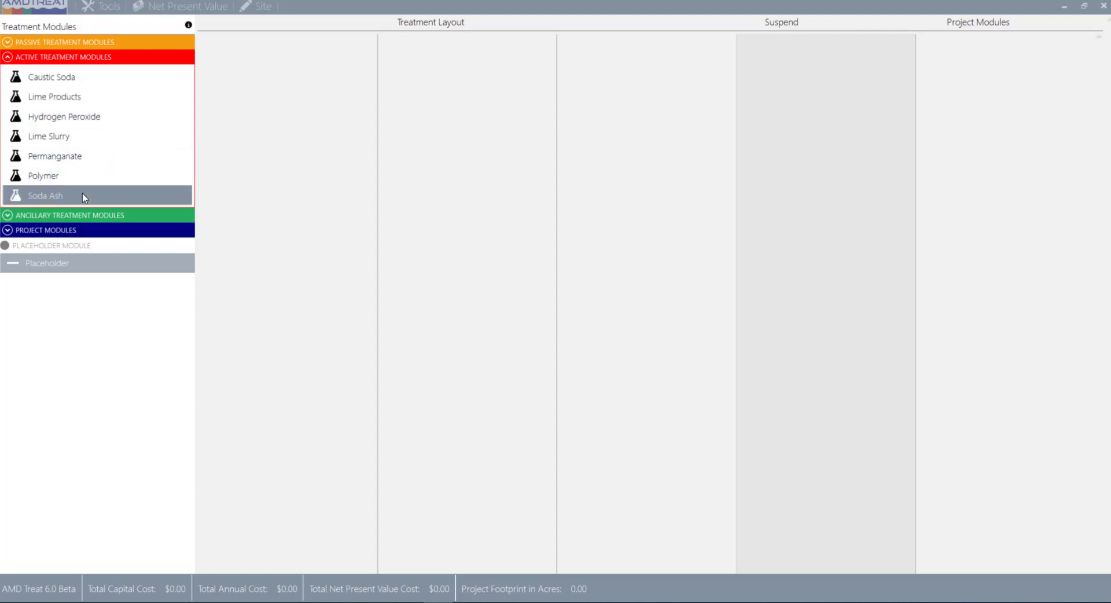
left_click(114, 124)
left_click(105, 161)
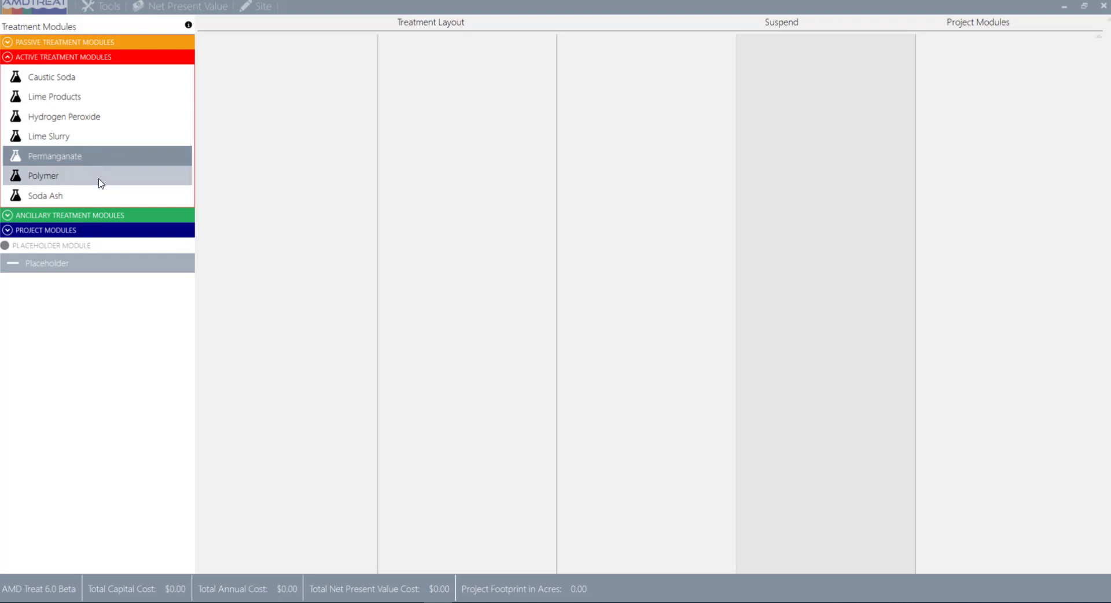
Step: Place Polymer and Caustic Soda modules in the first and second treatment columns, and remove both again
left_click_drag(102, 183, 270, 85)
left_click_drag(58, 84, 431, 85)
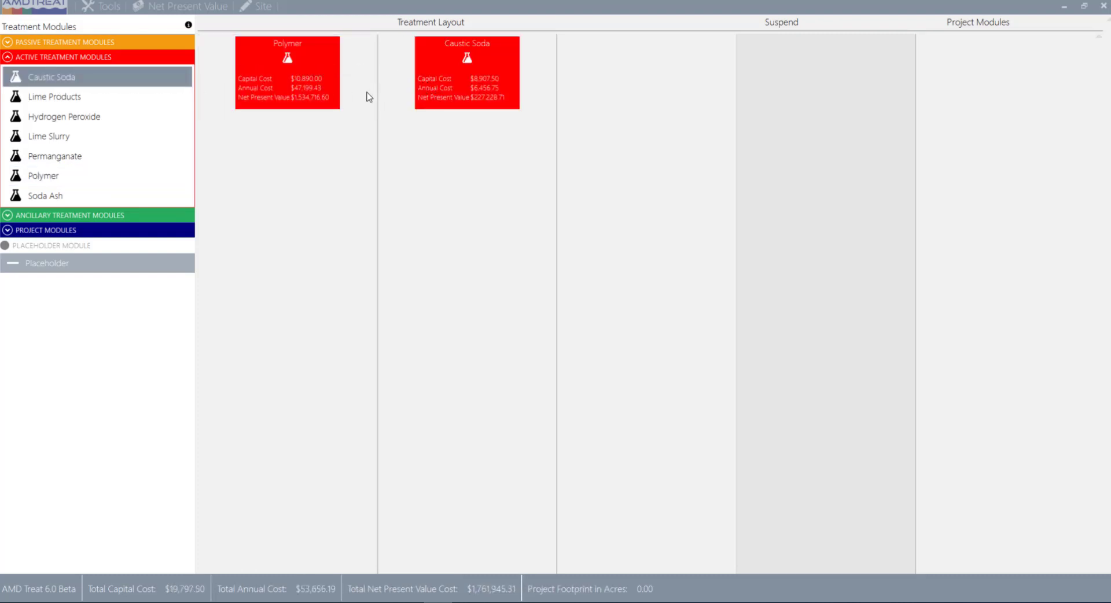
right_click(447, 77)
left_click(439, 88)
right_click(296, 87)
left_click(263, 96)
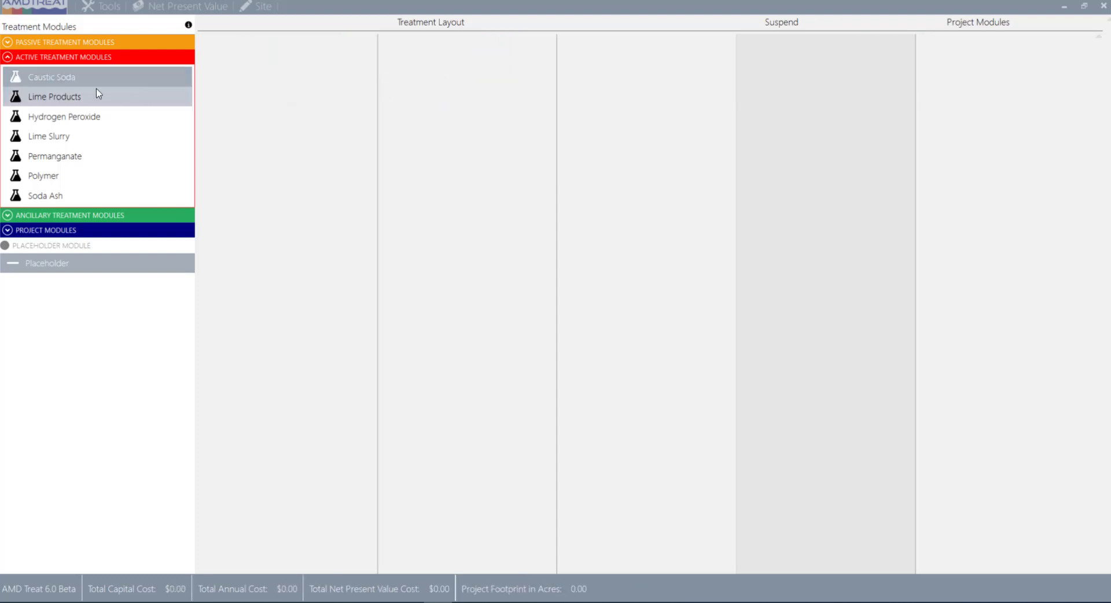
Step: Place the ancillary modules Ponds, Decarbonation and Conveyance Ditch in the first, second and third columns of the treatment layout
left_click(7, 57)
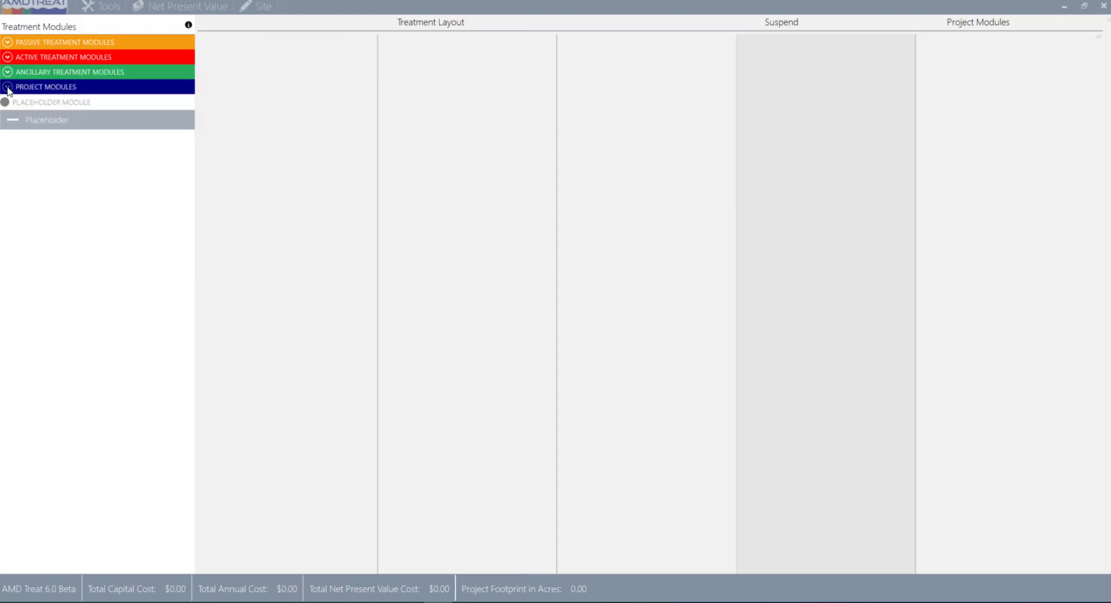
left_click(8, 72)
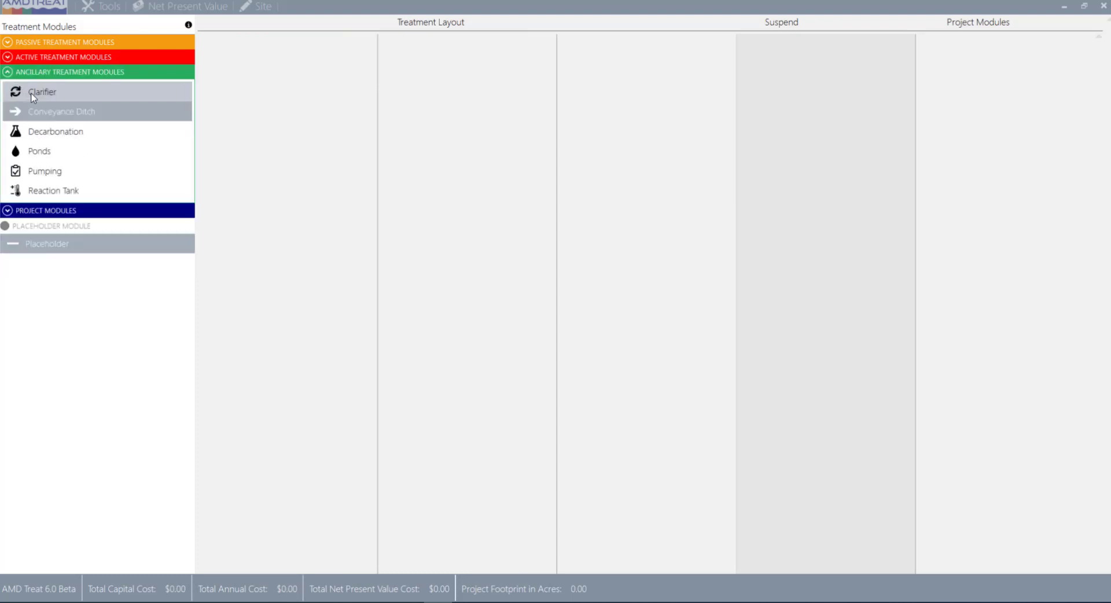
left_click_drag(36, 155, 245, 77)
left_click_drag(87, 133, 411, 82)
left_click_drag(26, 110, 603, 78)
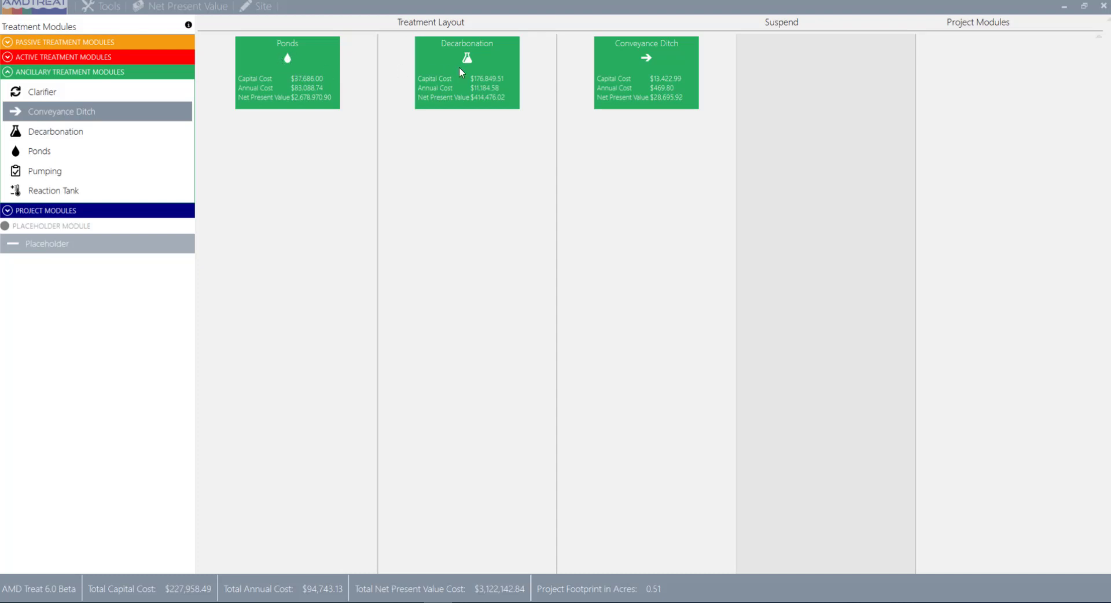
Step: Remove the Decarbonation, Conveyance Ditch and Ponds modules from the treatment layout
right_click(475, 91)
left_click(459, 99)
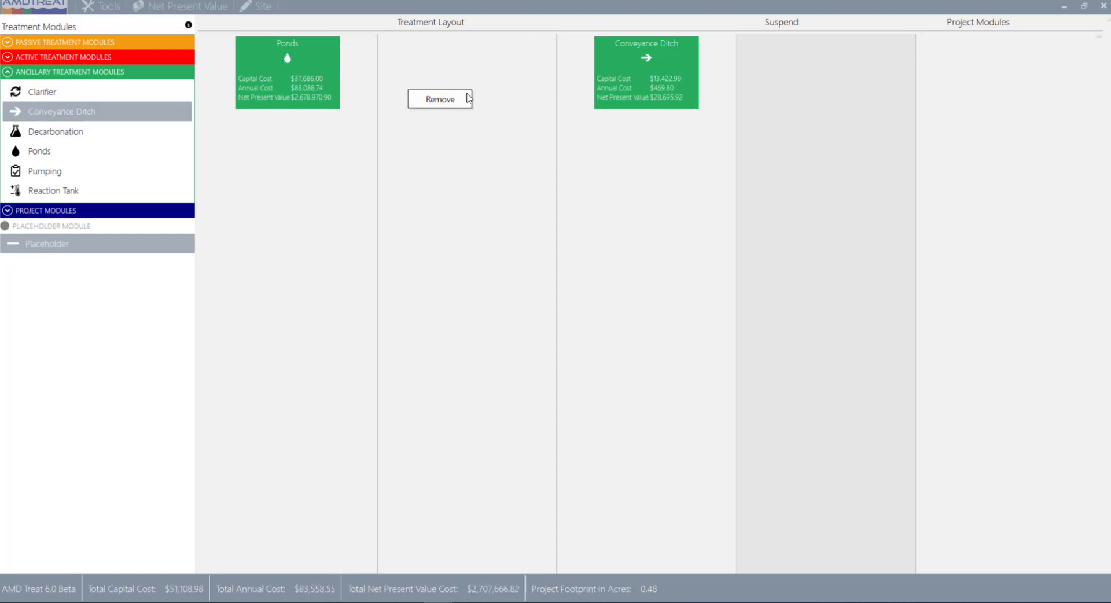
right_click(612, 91)
left_click(579, 99)
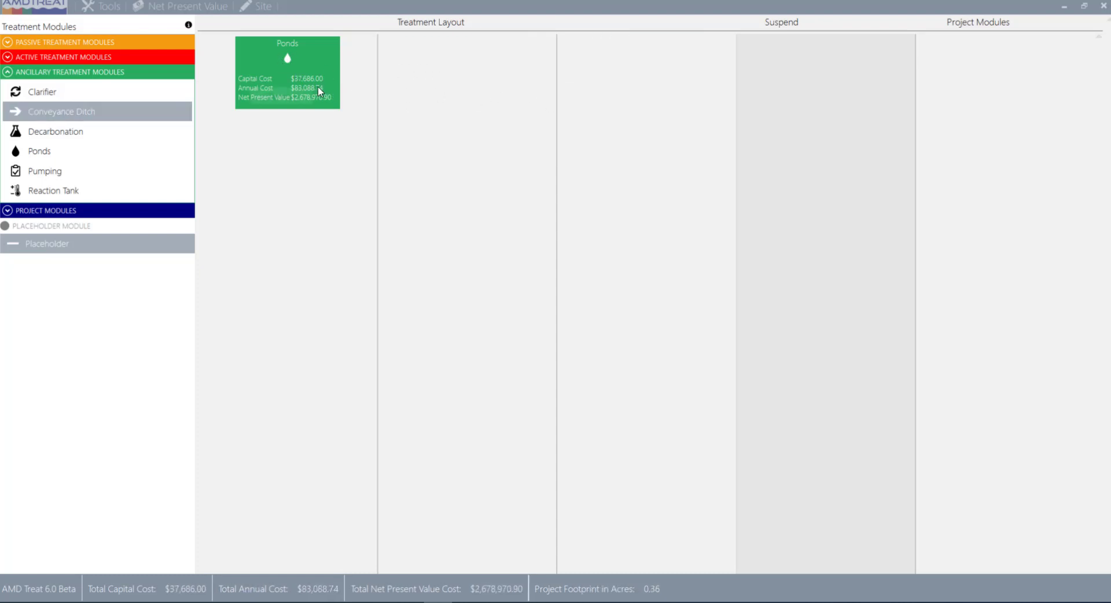
right_click(317, 87)
left_click(301, 95)
Step: Add Sampling, Site Development & Maintenance and Labor modules to the Project Modules column
left_click(7, 72)
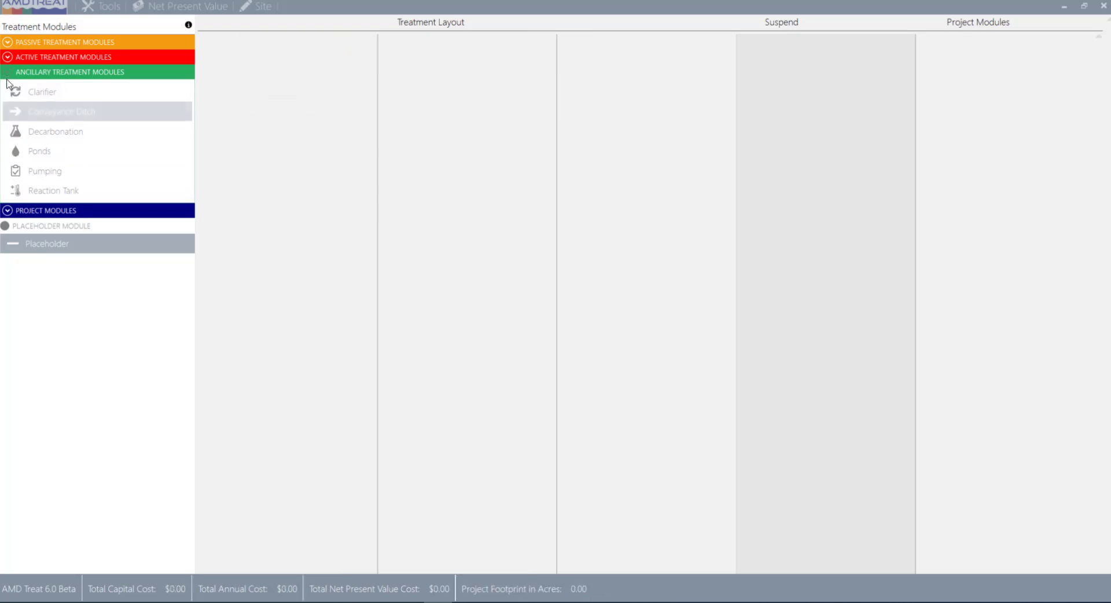
left_click(6, 88)
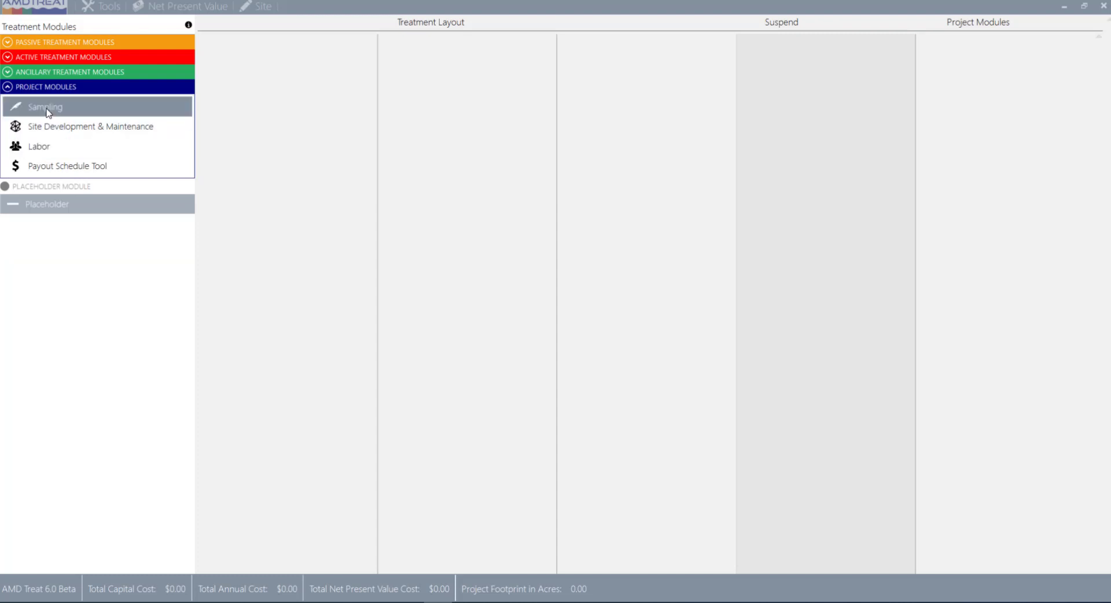
left_click_drag(48, 109, 961, 122)
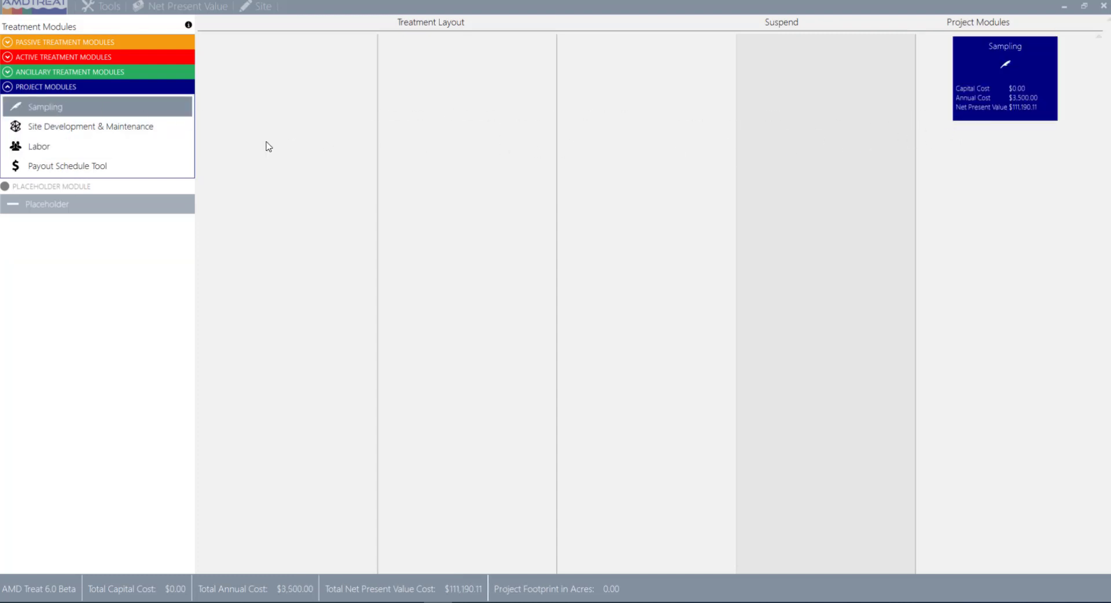
left_click_drag(129, 133, 977, 161)
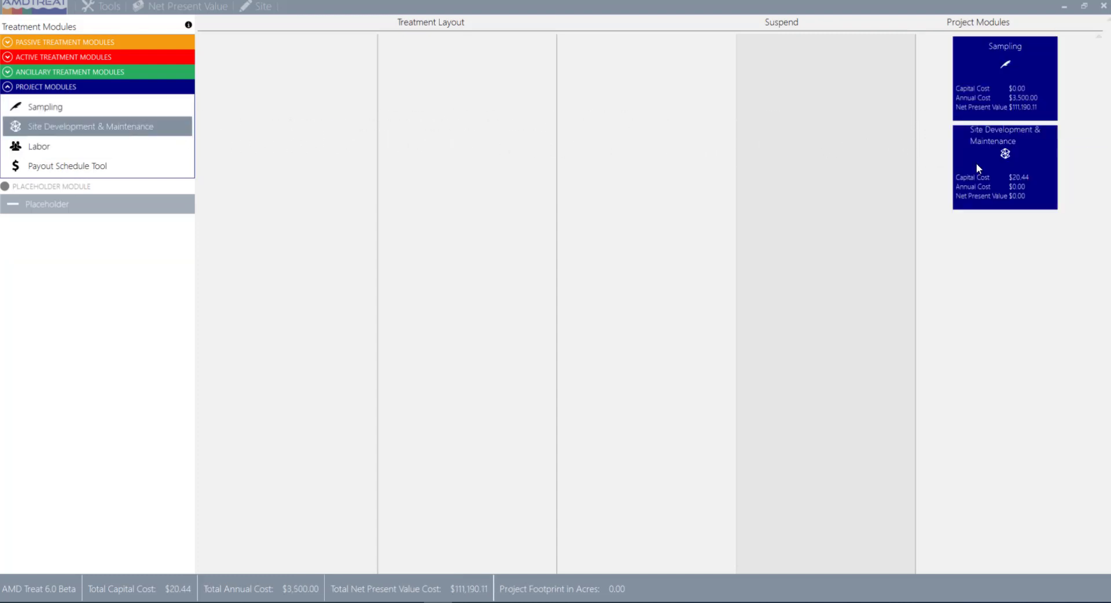
left_click_drag(83, 147, 986, 268)
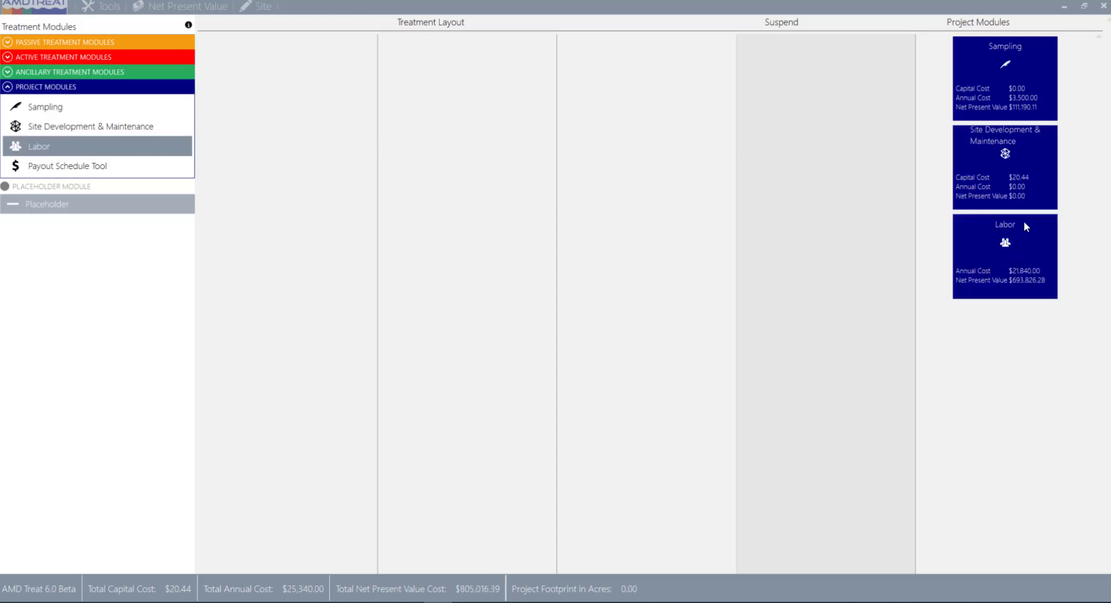
Step: Remove the Sampling, Site Development & Maintenance and Labor modules from the Project Modules column
right_click(1025, 112)
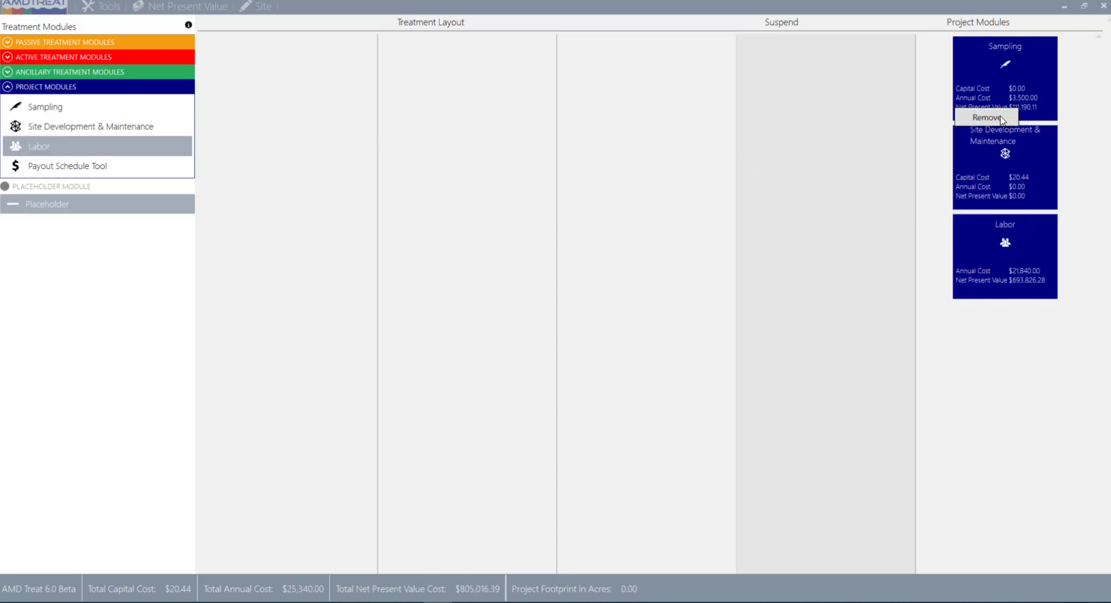
left_click(1004, 117)
right_click(1002, 106)
left_click(985, 119)
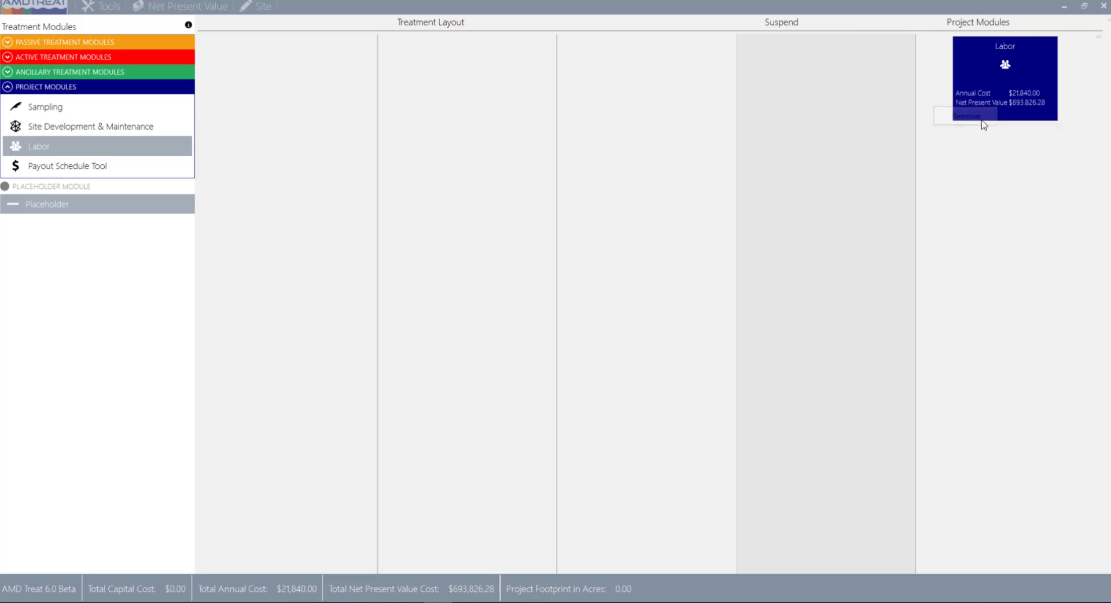
right_click(978, 103)
left_click(965, 116)
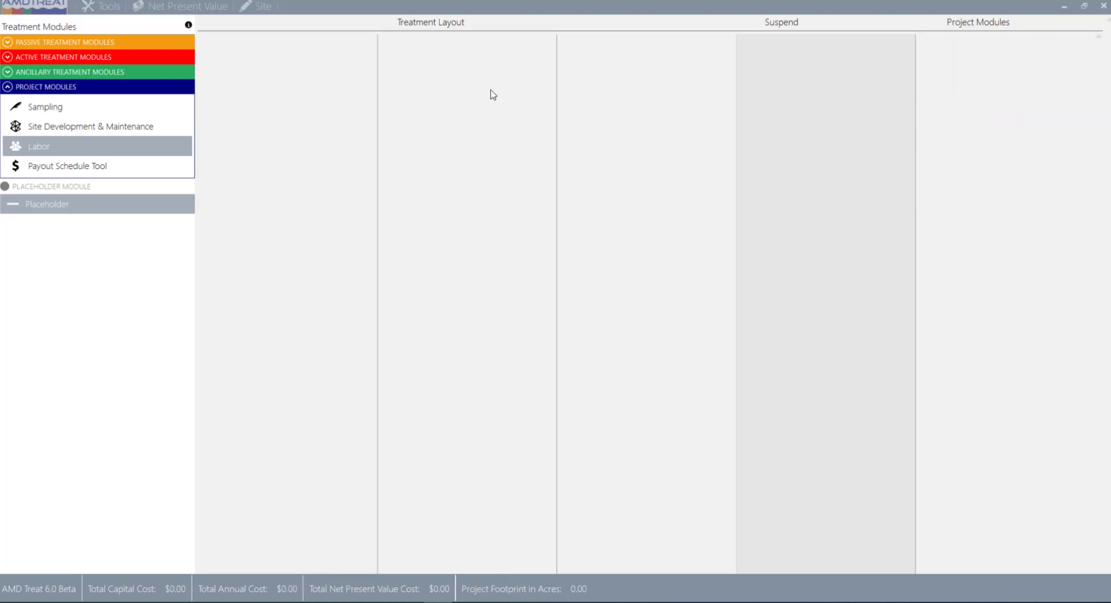
Step: Collapse the project modules group and place a Placeholder module in each of the three treatment layout columns
left_click(16, 89)
left_click_drag(28, 122, 469, 95)
left_click_drag(142, 123, 599, 88)
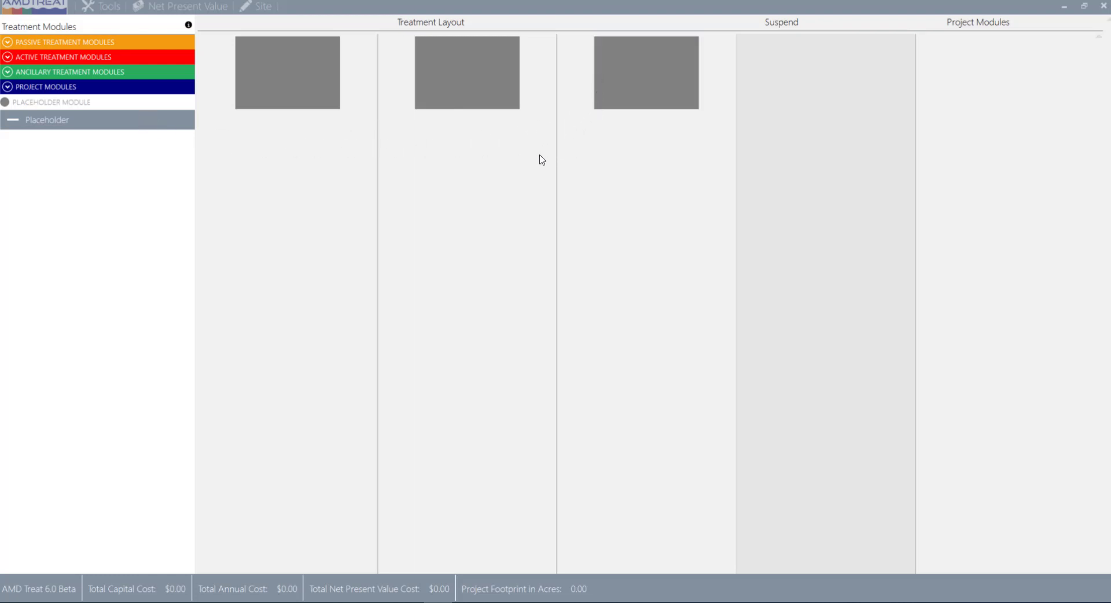
Step: Remove all three Placeholder modules from the treatment layout
right_click(602, 106)
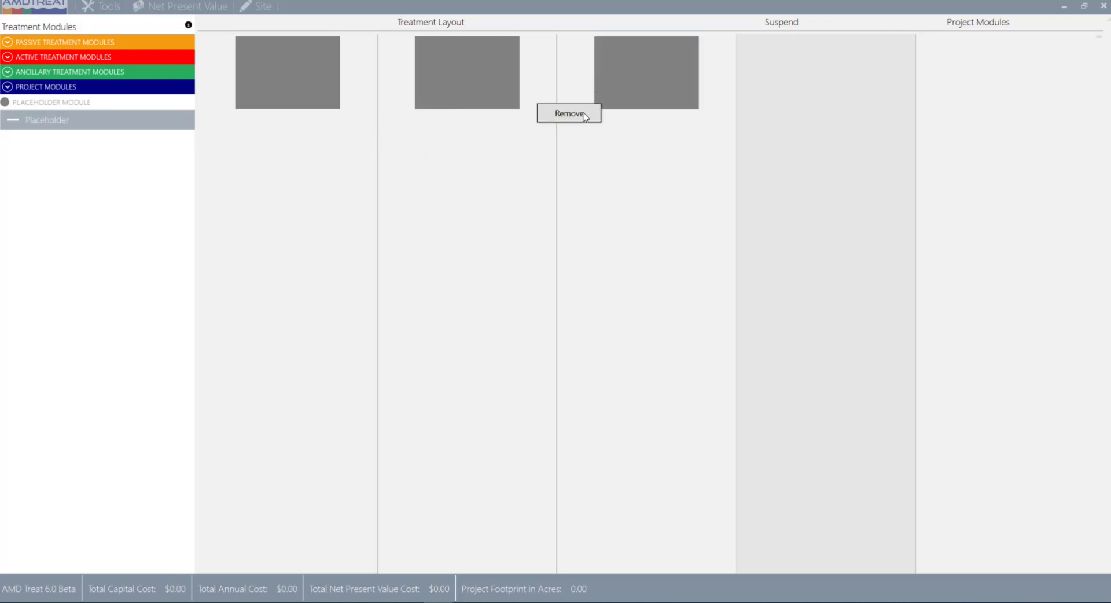
left_click(584, 112)
right_click(486, 104)
left_click(466, 110)
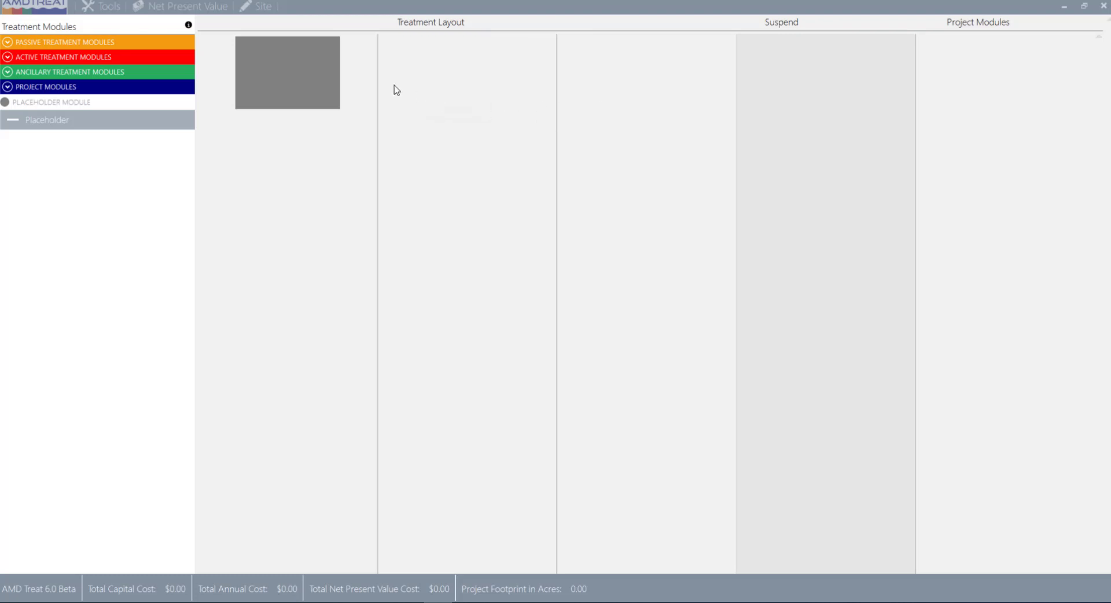
right_click(291, 104)
left_click(258, 108)
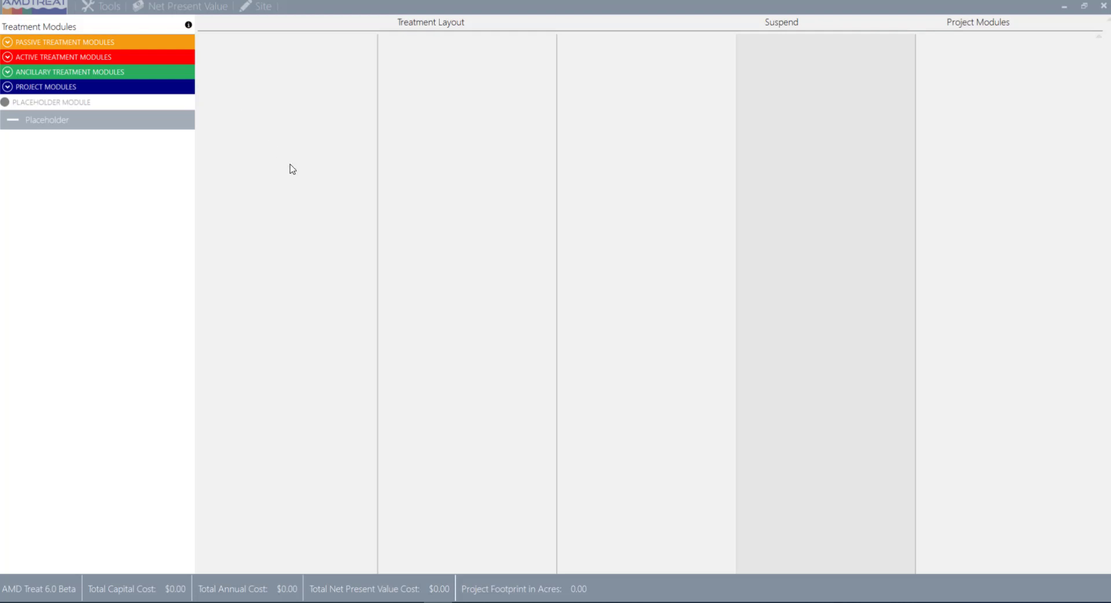
Step: Stack the active modules Lime Products and Hydrogen Peroxide and the ancillary module Clarifier in the first treatment column
left_click(11, 57)
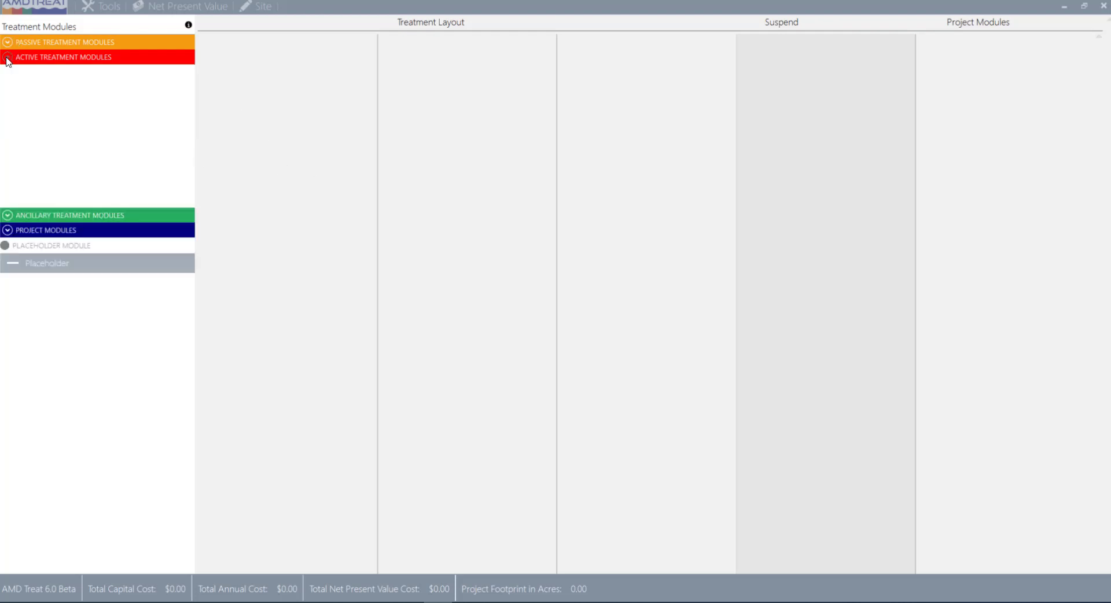
left_click_drag(13, 94, 267, 90)
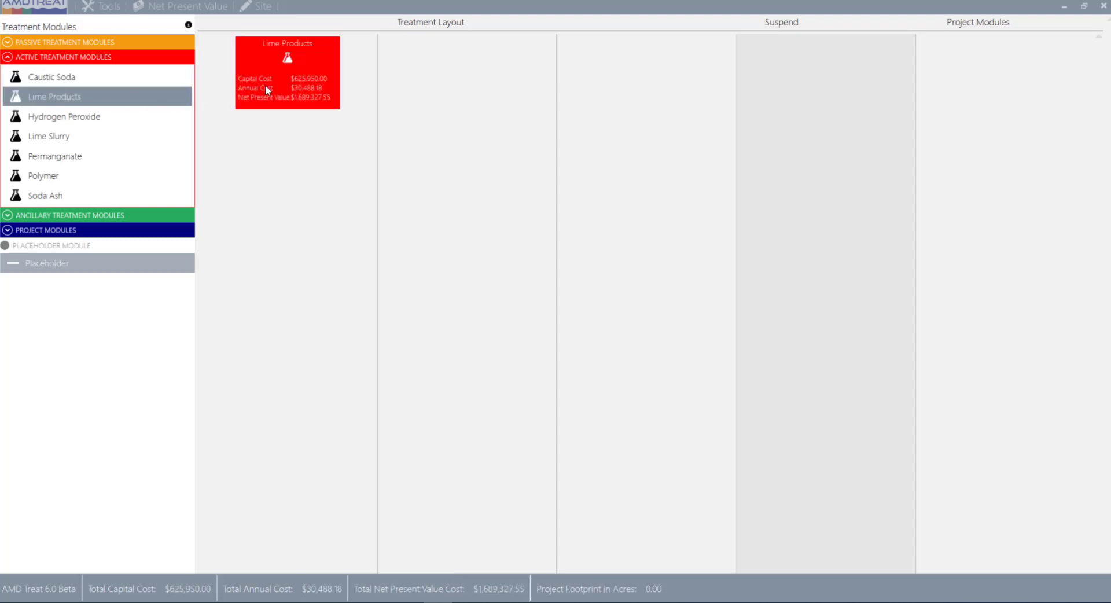
left_click_drag(163, 115, 283, 152)
left_click(78, 177)
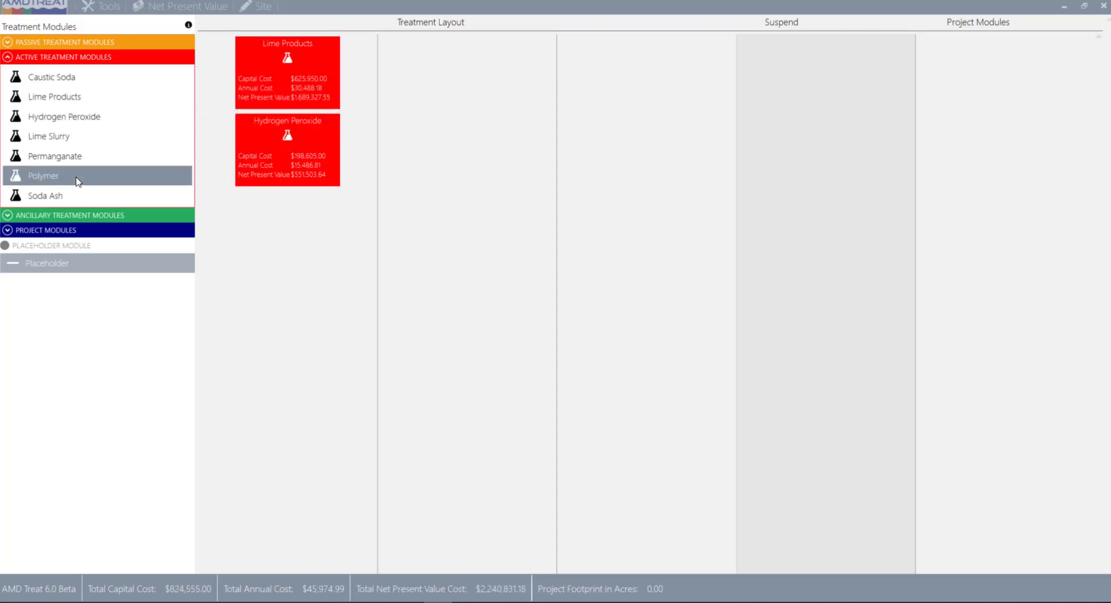
left_click(12, 215)
left_click_drag(34, 232, 277, 253)
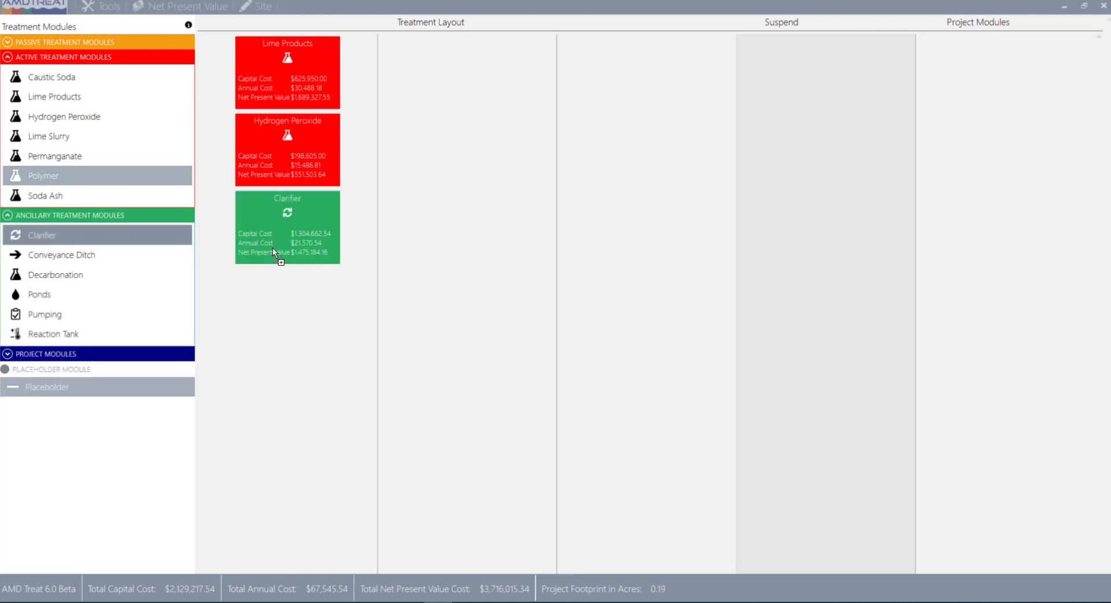
Step: Remove the Clarifier, Hydrogen Peroxide and Lime Products modules from the first treatment column
right_click(279, 213)
left_click(243, 222)
right_click(287, 180)
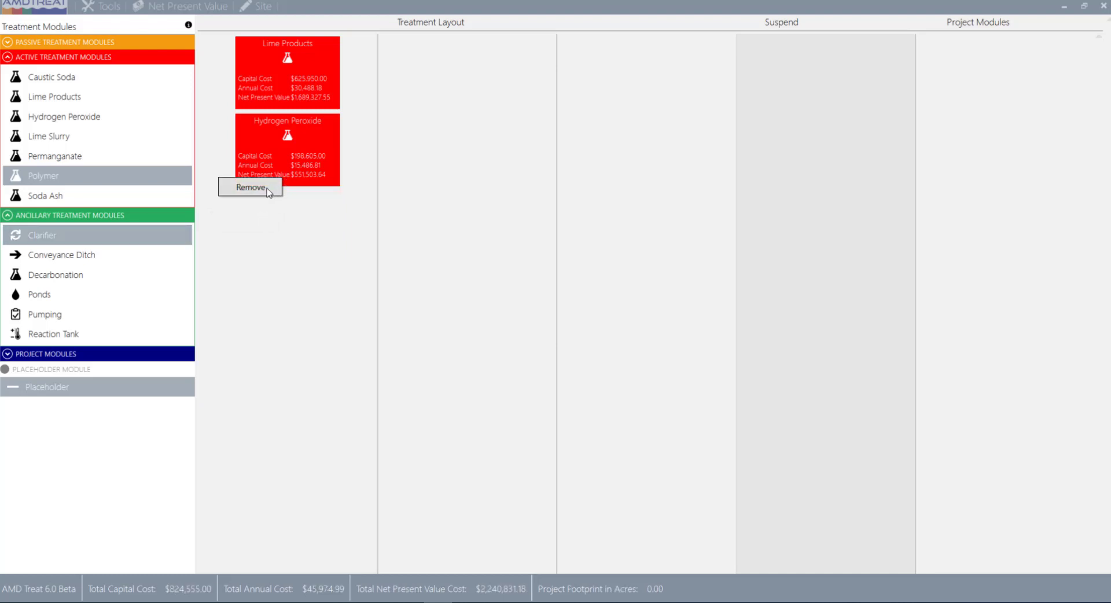
left_click(271, 187)
right_click(292, 100)
left_click(276, 110)
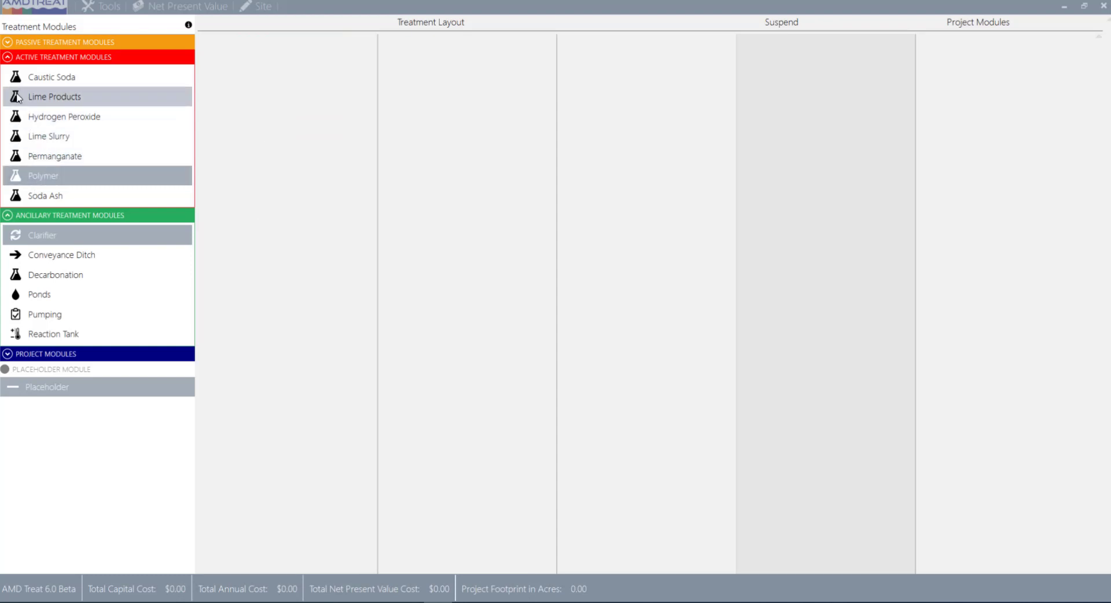
Step: Collapse the active modules group, expand the passive modules group, and place a Conveyance Ditch in the middle treatment column
left_click(5, 56)
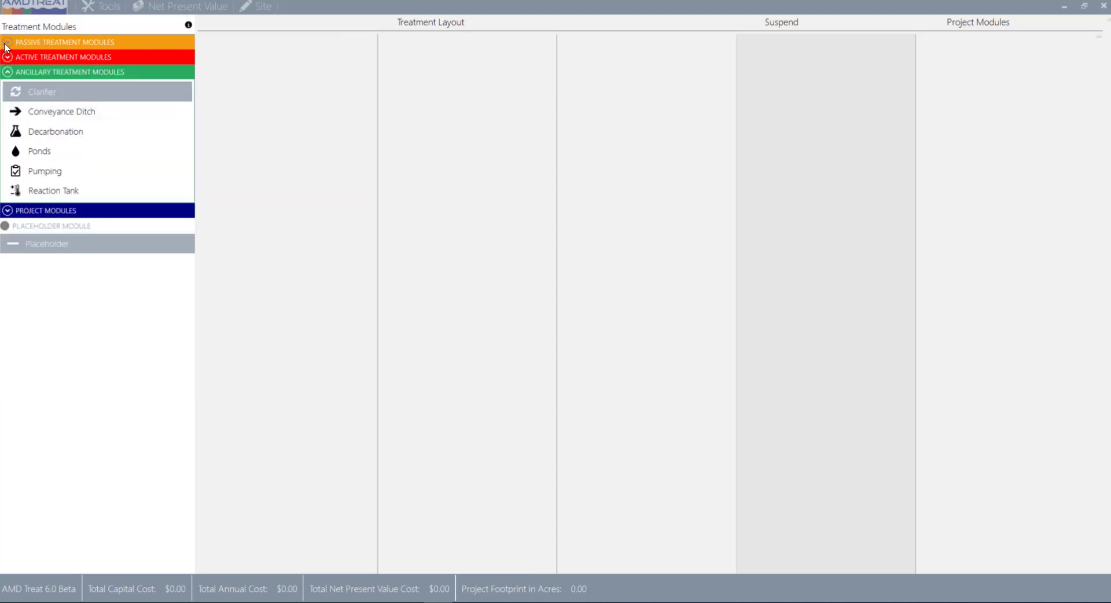
left_click(7, 44)
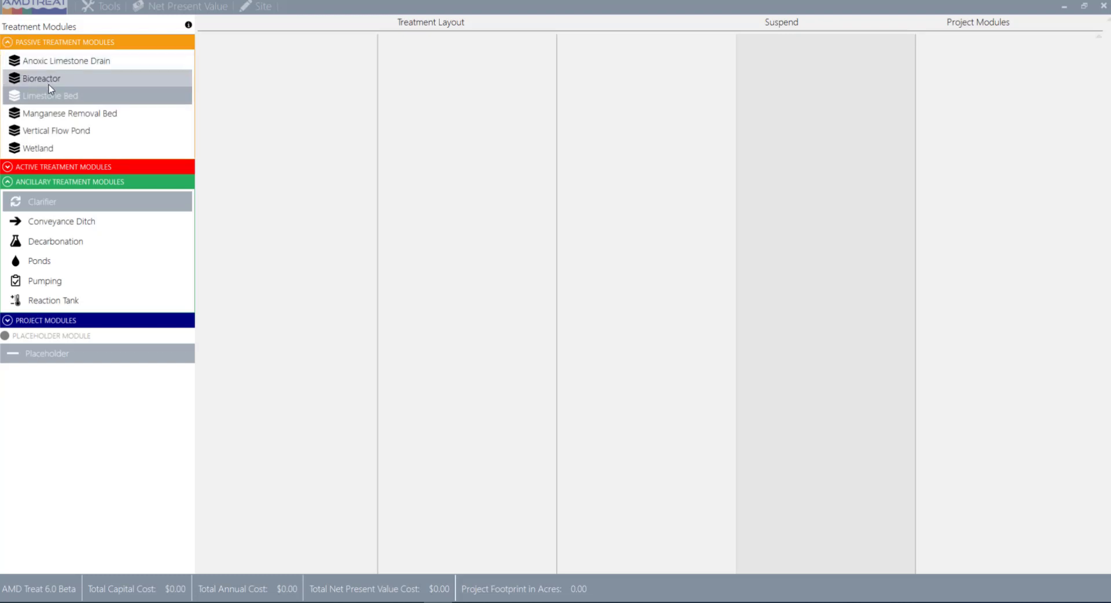
left_click(60, 132)
left_click(62, 224)
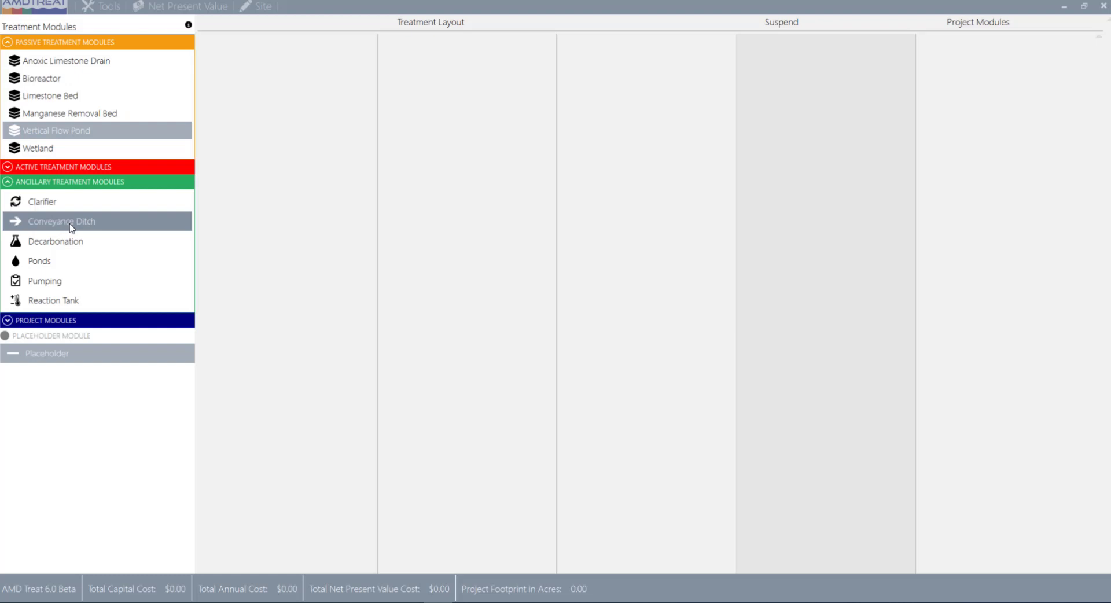
left_click_drag(71, 227, 440, 98)
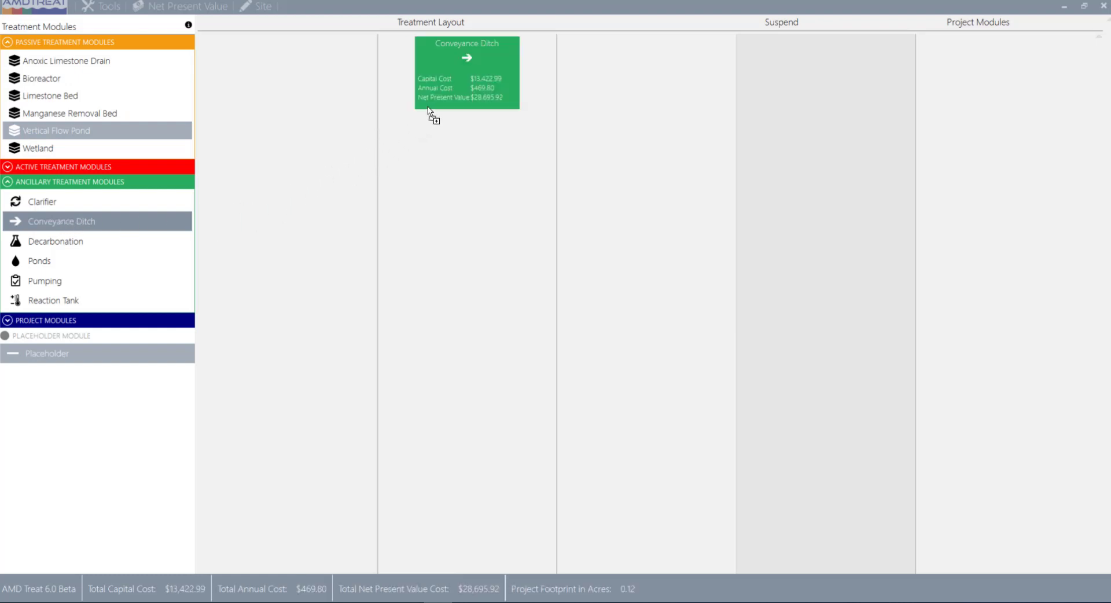
Step: Place a Placeholder module in the first and third treatment columns, with a Vertical Flow Pond beneath each one
left_click_drag(77, 354, 275, 94)
left_click_drag(118, 358, 598, 81)
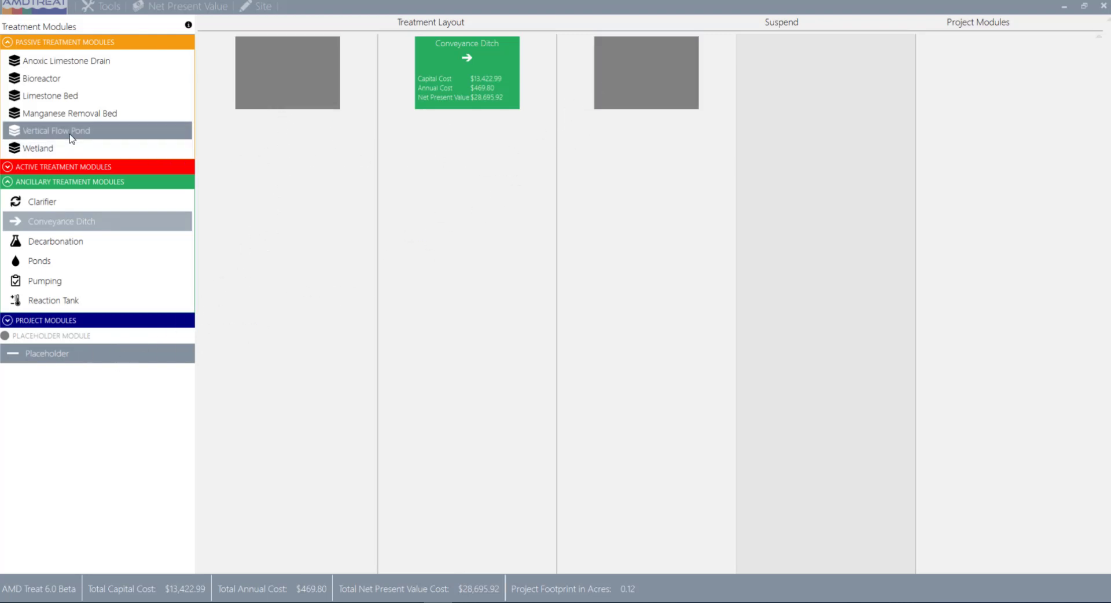
left_click_drag(66, 135, 266, 183)
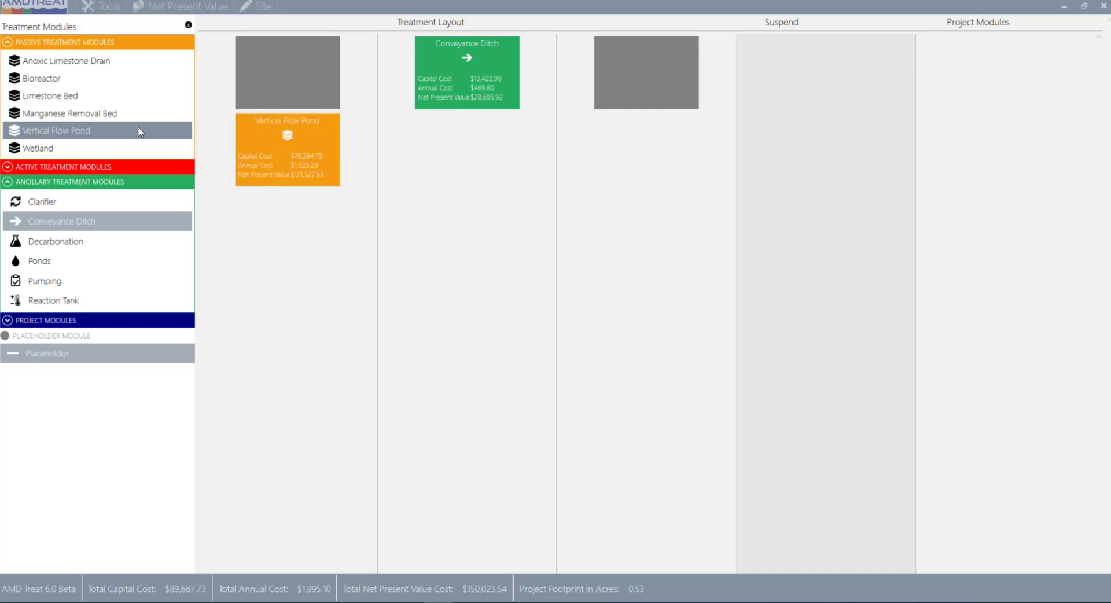
left_click_drag(49, 134, 606, 151)
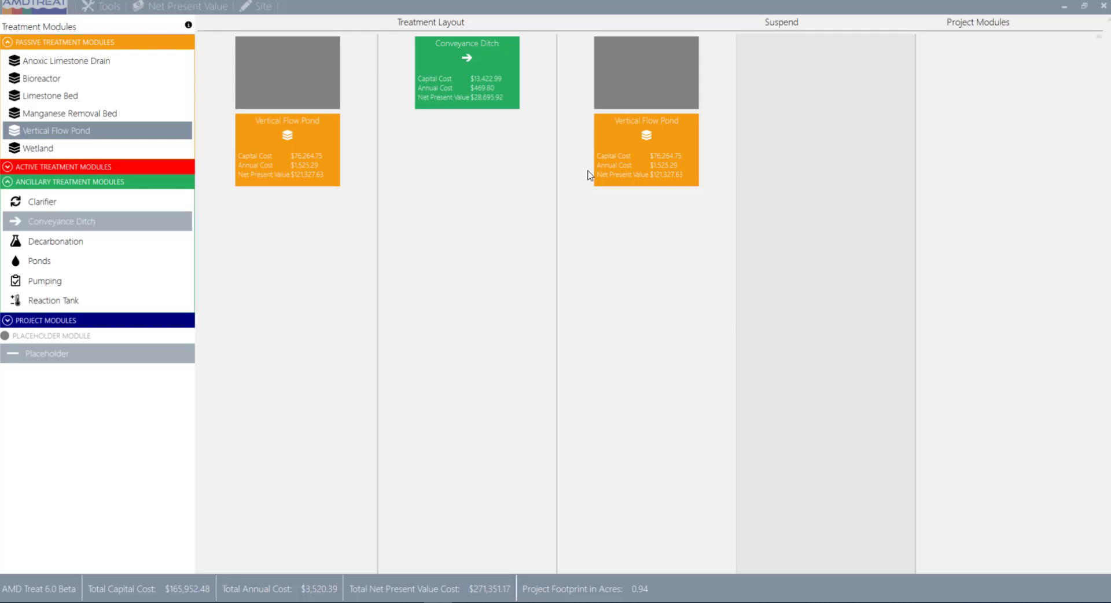
Step: Open the third column's Vertical Flow Pond, raise its design flow to 76 gpm and lower it back by one
left_click(615, 171)
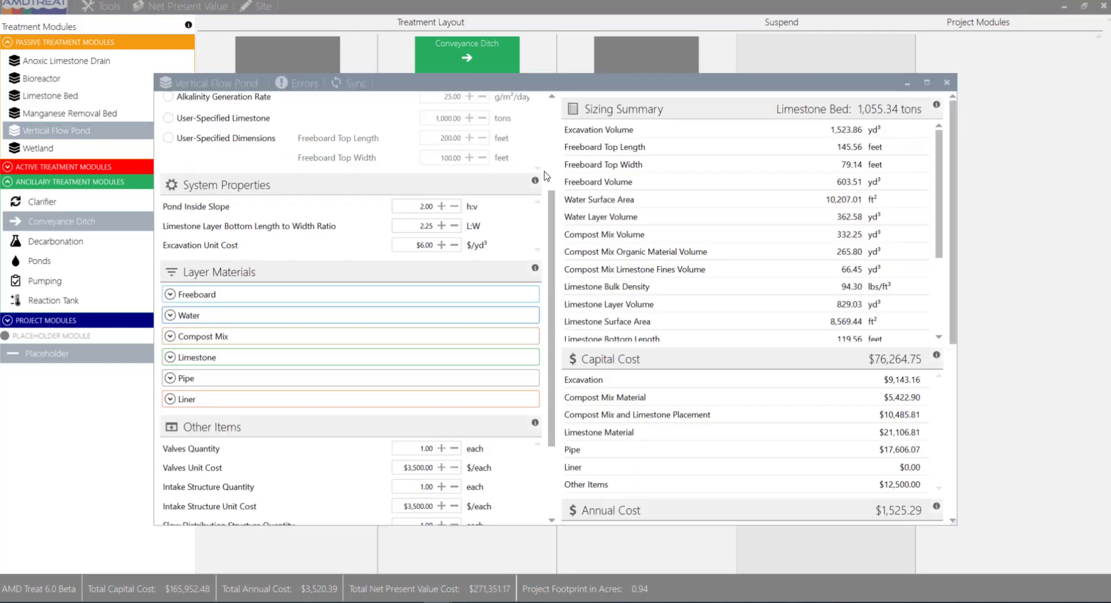
left_click_drag(555, 212, 553, 113)
left_click(470, 131)
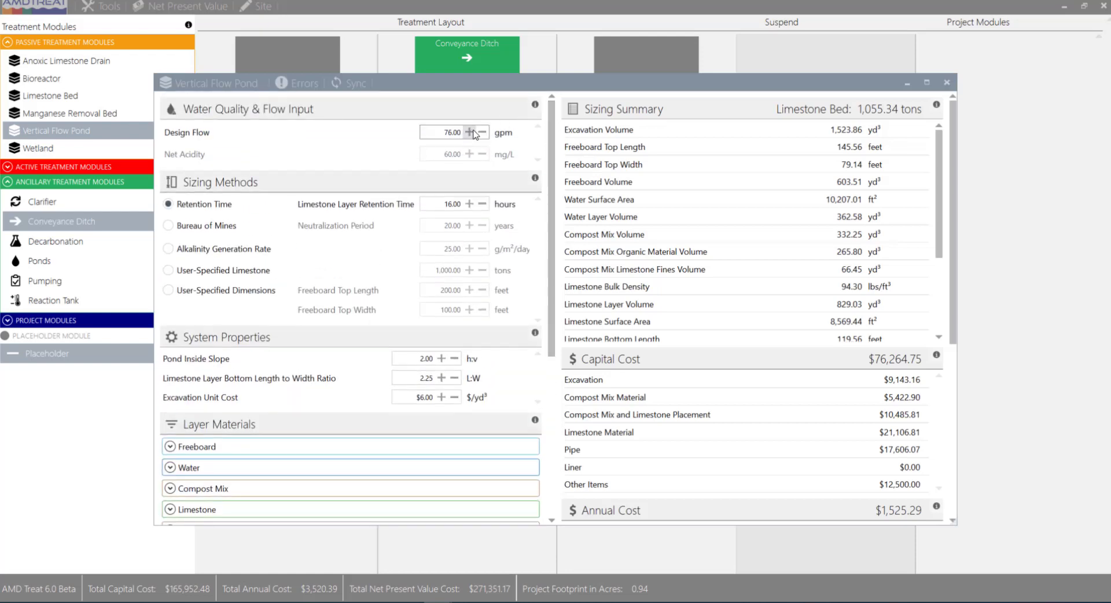
left_click(483, 132)
scroll(553, 142, "down", 6)
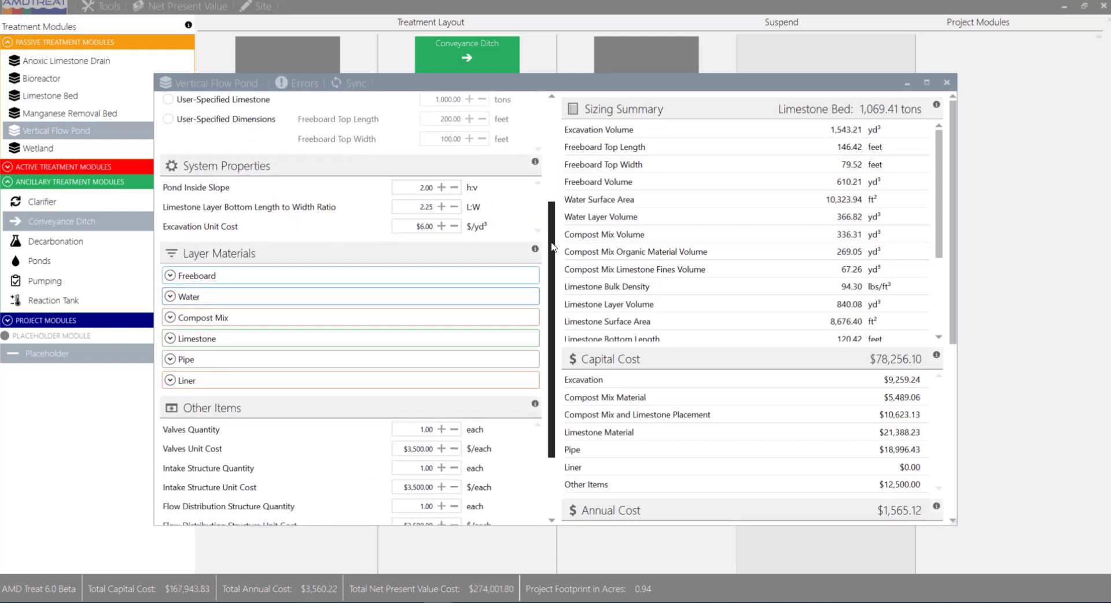
Step: Expand the Water and Limestone layers, adjust the limestone depth to end at 3 feet and porosity at 43 %, and close the module
left_click(169, 291)
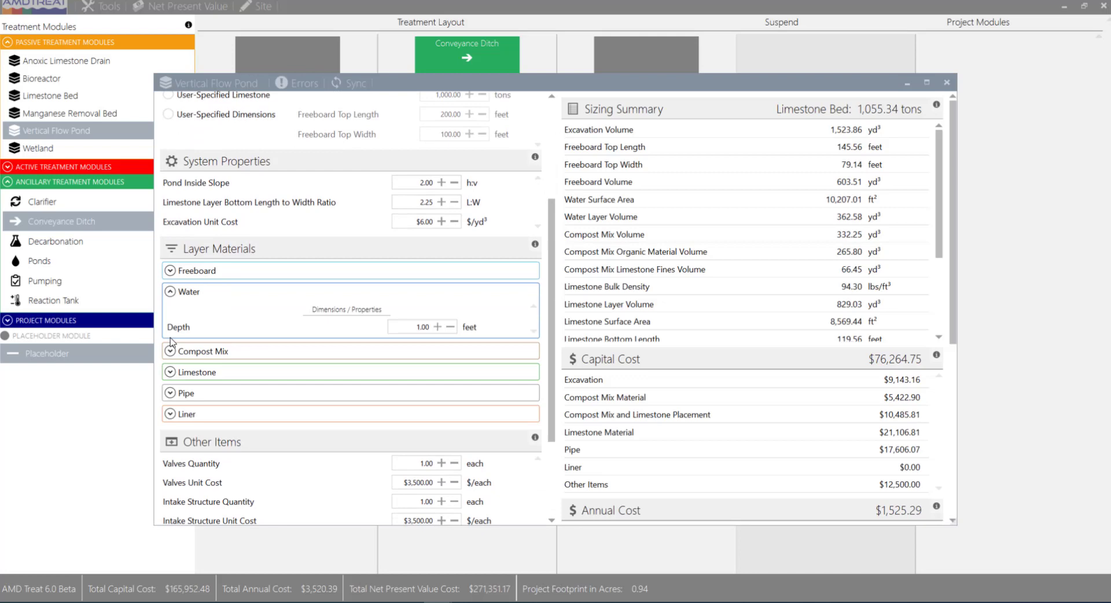
left_click(170, 372)
left_click(451, 413)
left_click(451, 413)
left_click(437, 414)
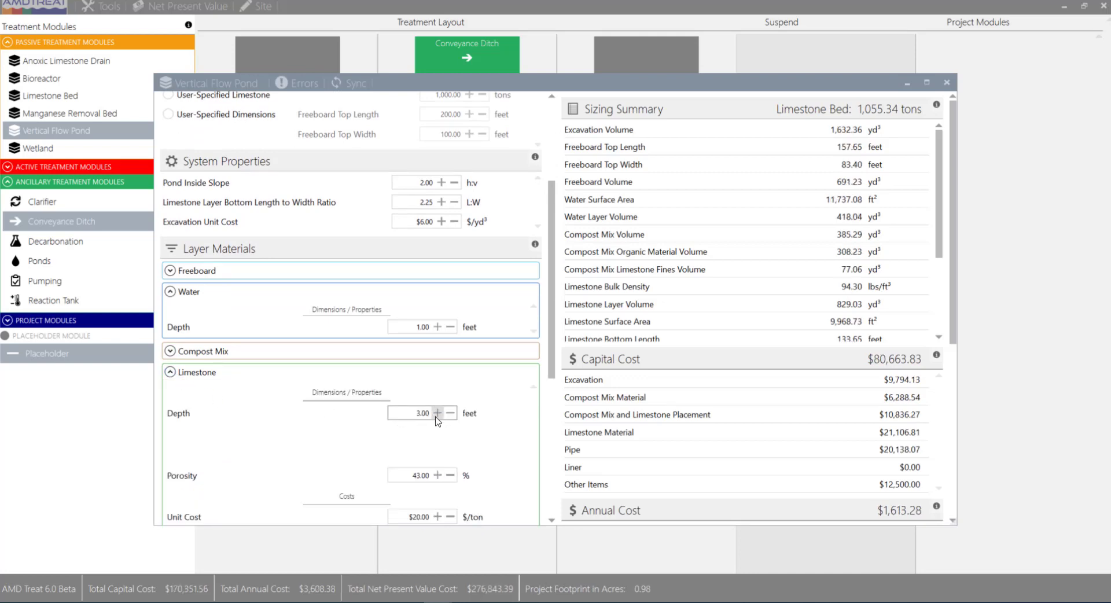
left_click(437, 475)
left_click(450, 475)
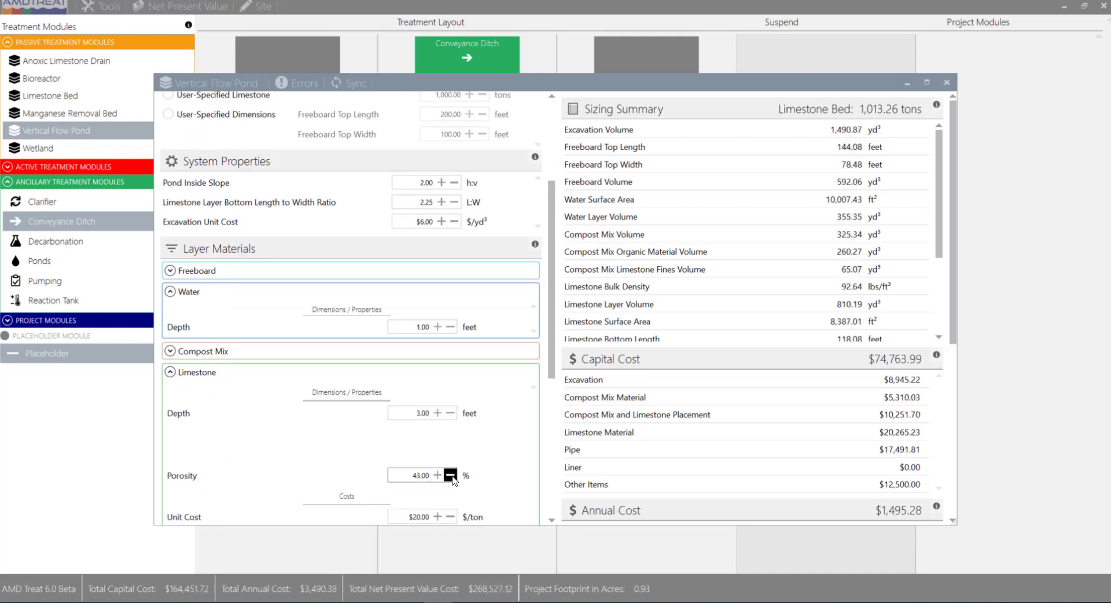
left_click(947, 82)
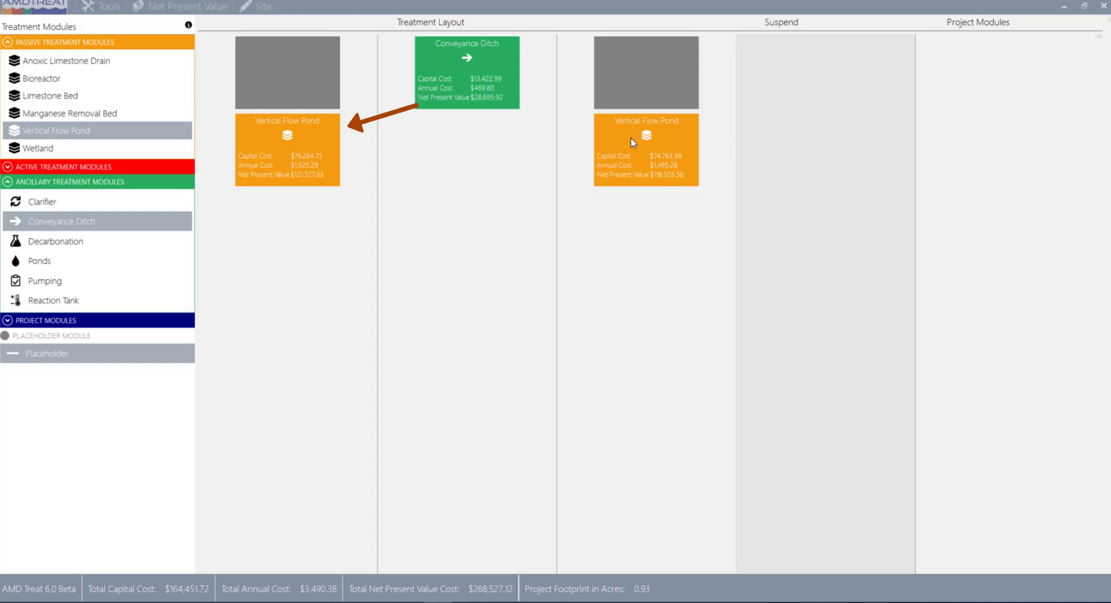
Step: Move the third column's Vertical Flow Pond to the Suspend column and return it beneath the third column's placeholder
left_click_drag(632, 139, 803, 83)
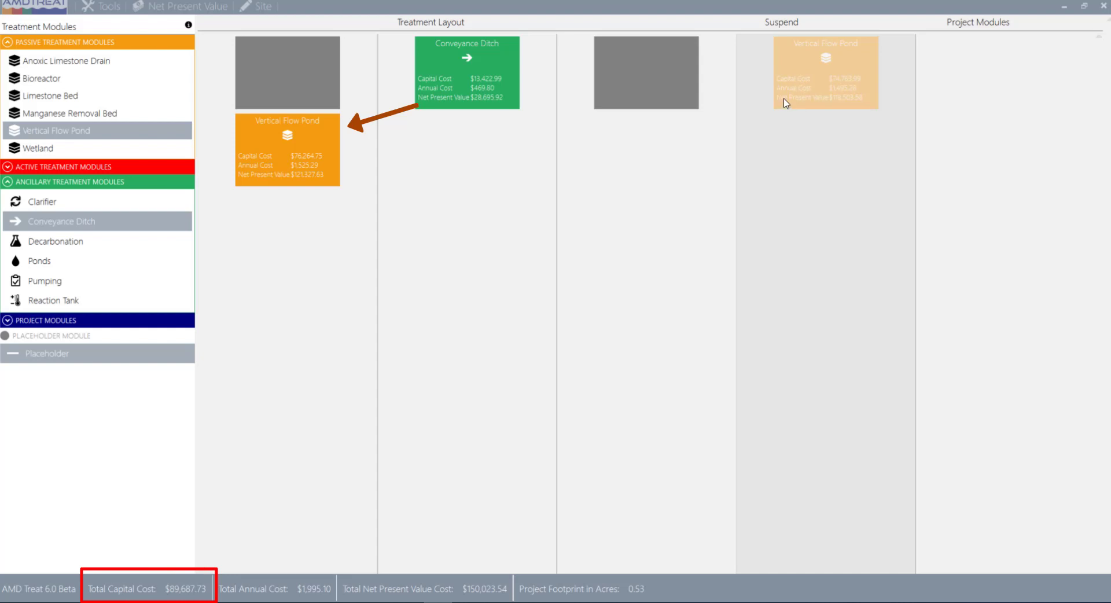
left_click_drag(799, 94, 674, 180)
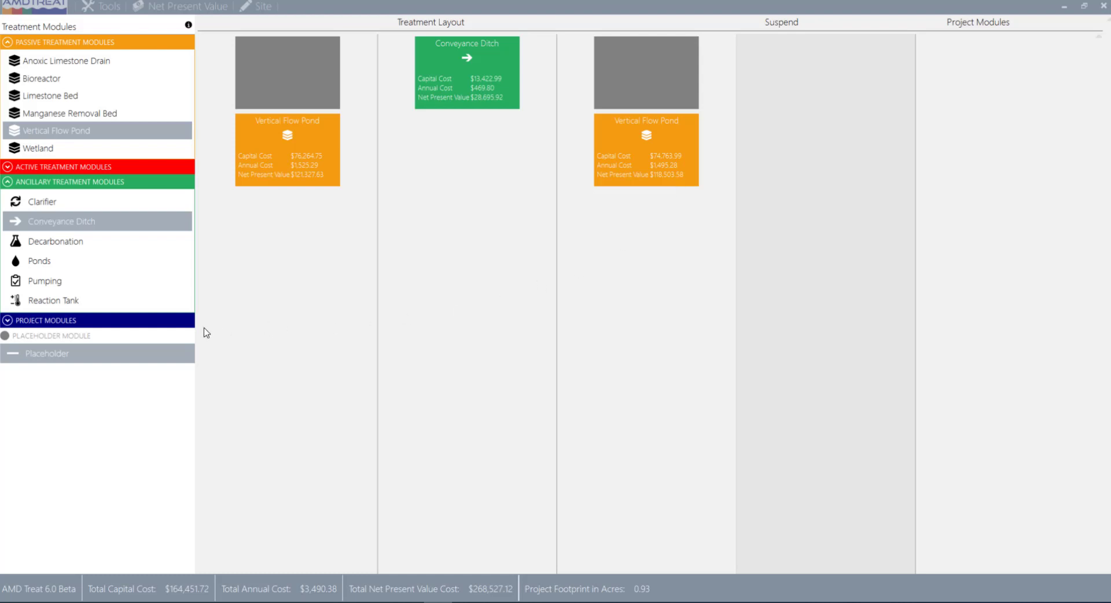
Step: Expand the project modules group and add a Labor module to the Project Modules column
left_click(7, 322)
left_click_drag(39, 383, 974, 90)
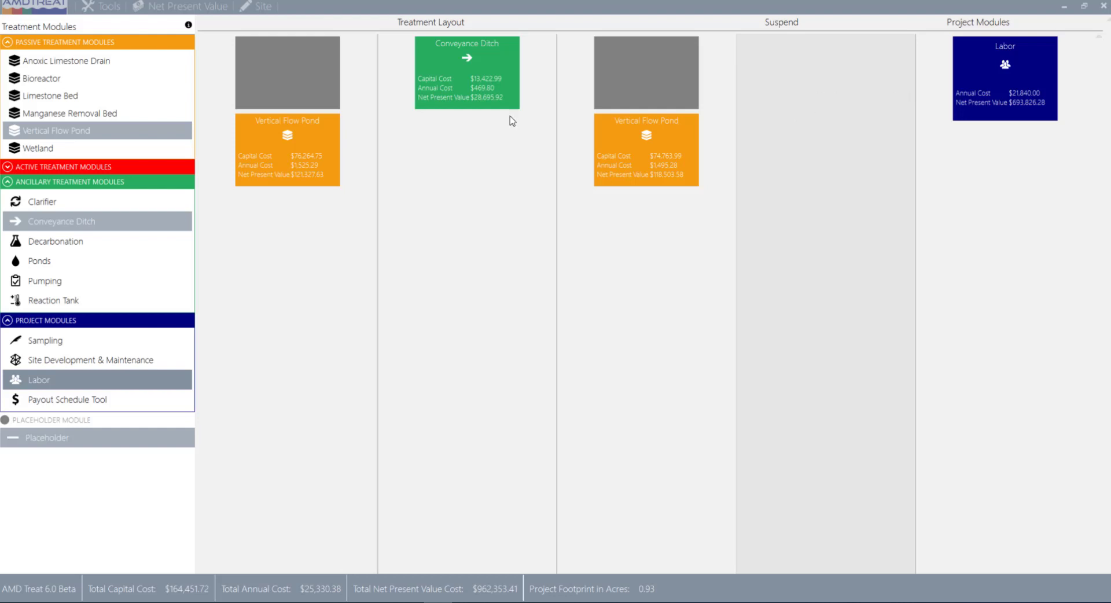
Step: Set the net present value term of analysis to 20 years and the inflation rate to 3 %
left_click(174, 7)
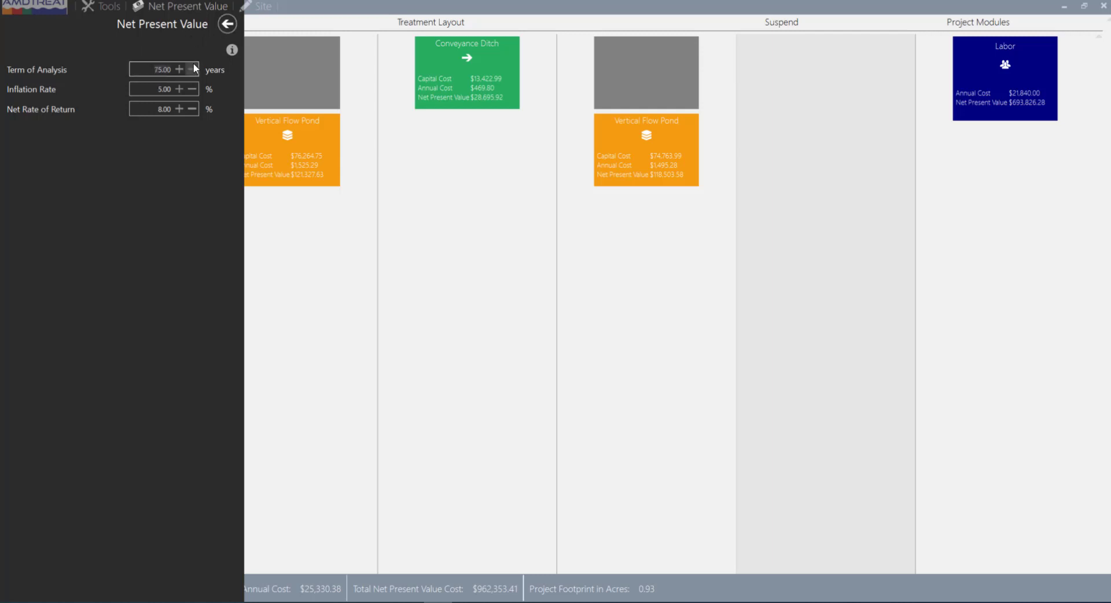
type("20.0")
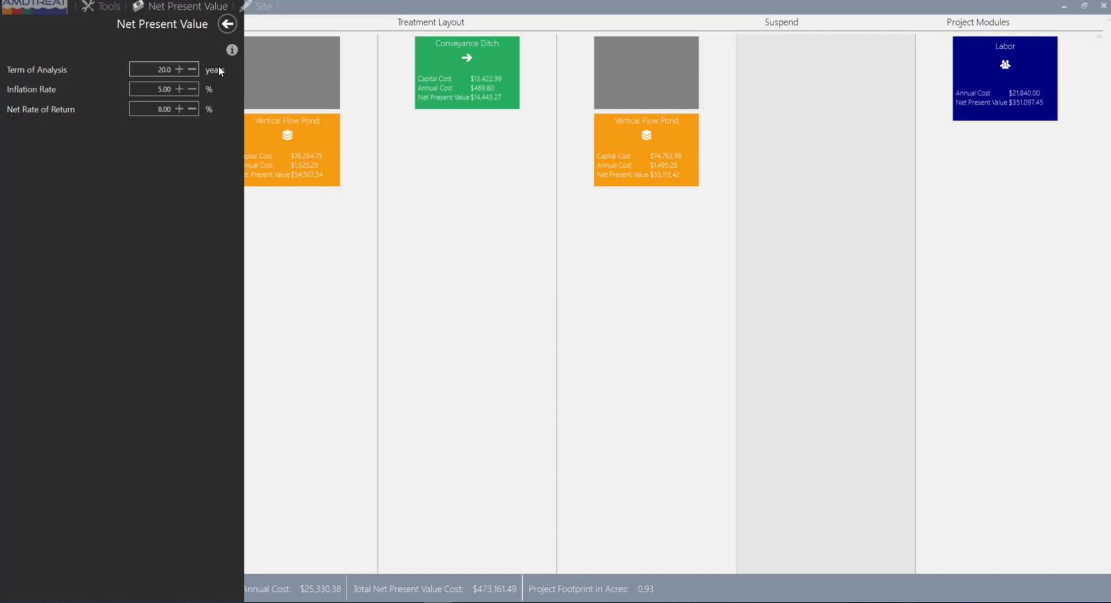
left_click(227, 24)
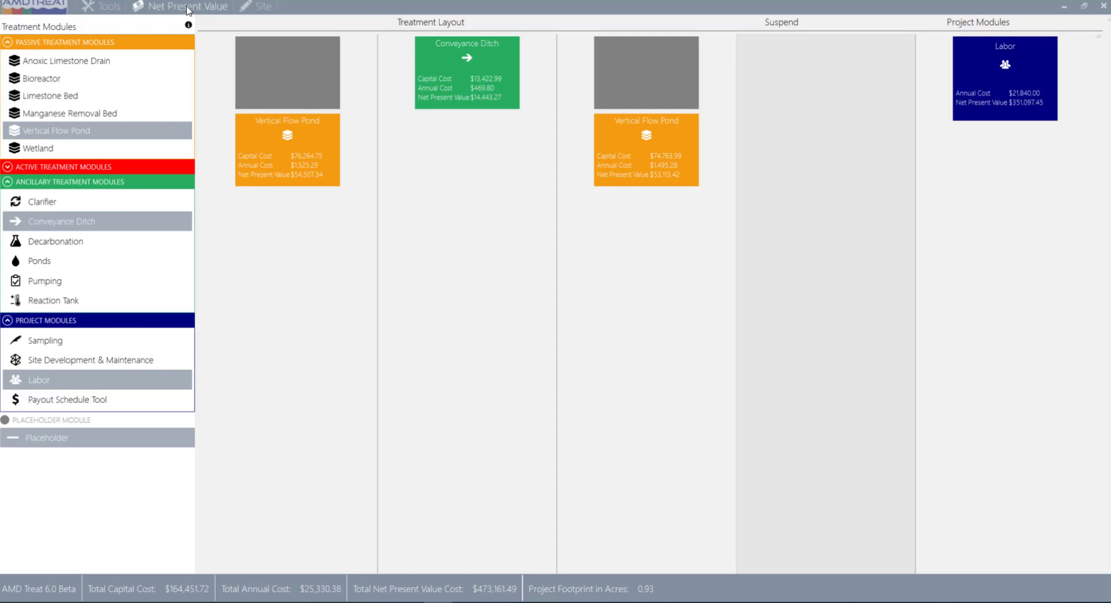
left_click(188, 9)
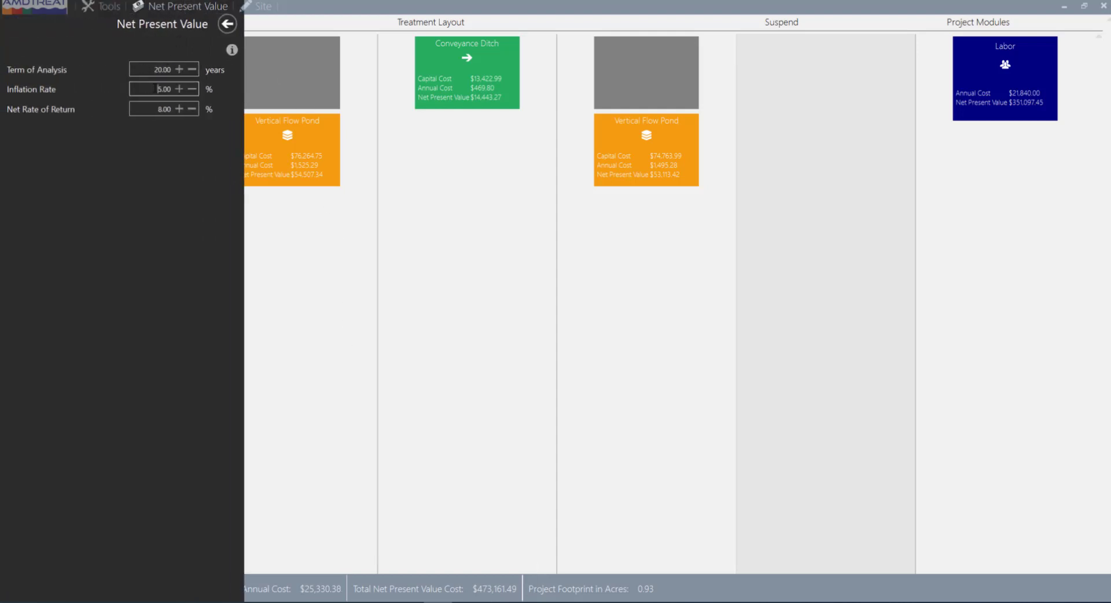
type("3.0")
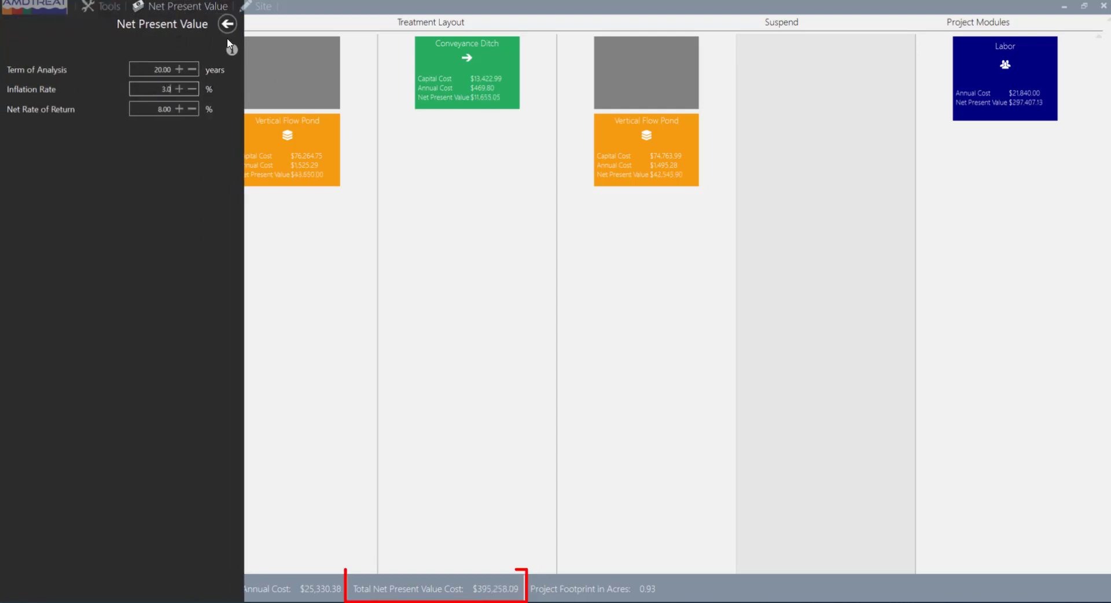
left_click(227, 25)
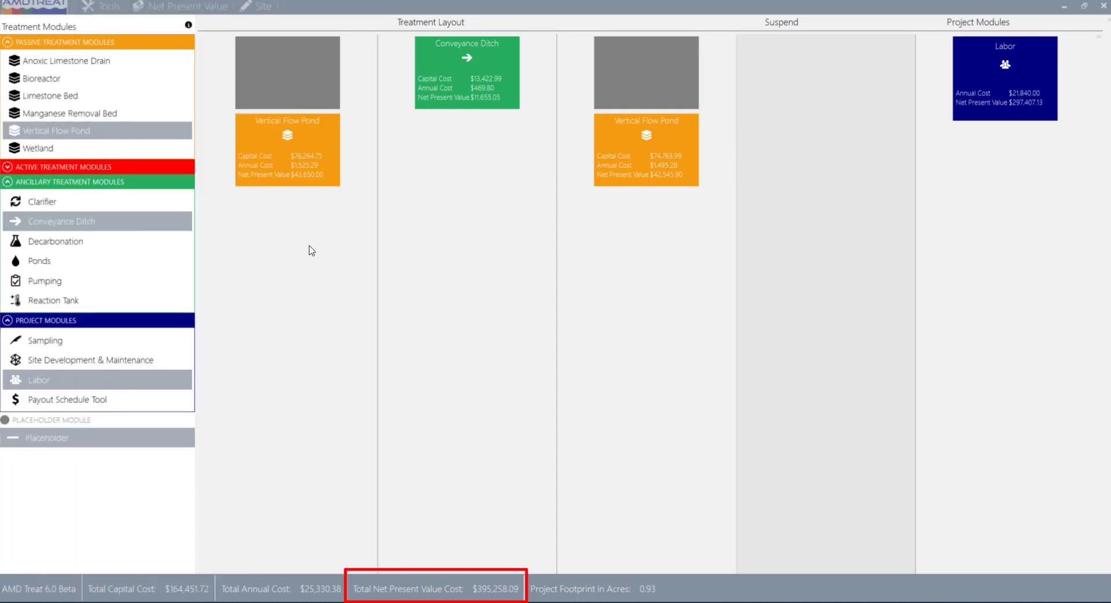